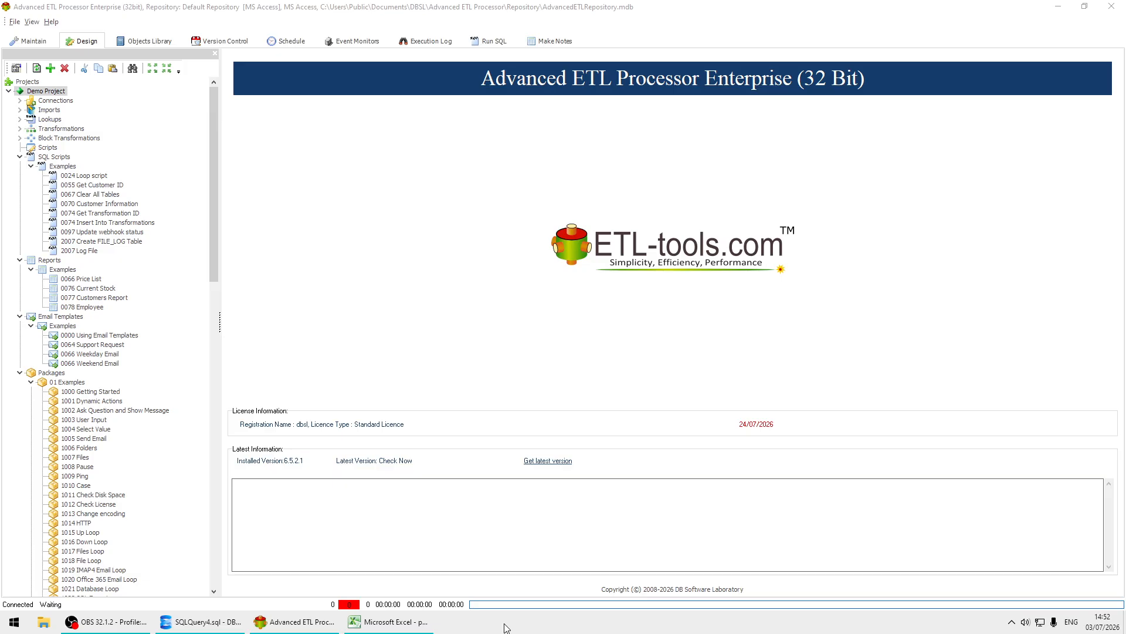
Collapse the Demo Project, create a new project described as "1st Project" and refresh the project tree.
{"action": "left_click", "coordinate": [9, 91]}
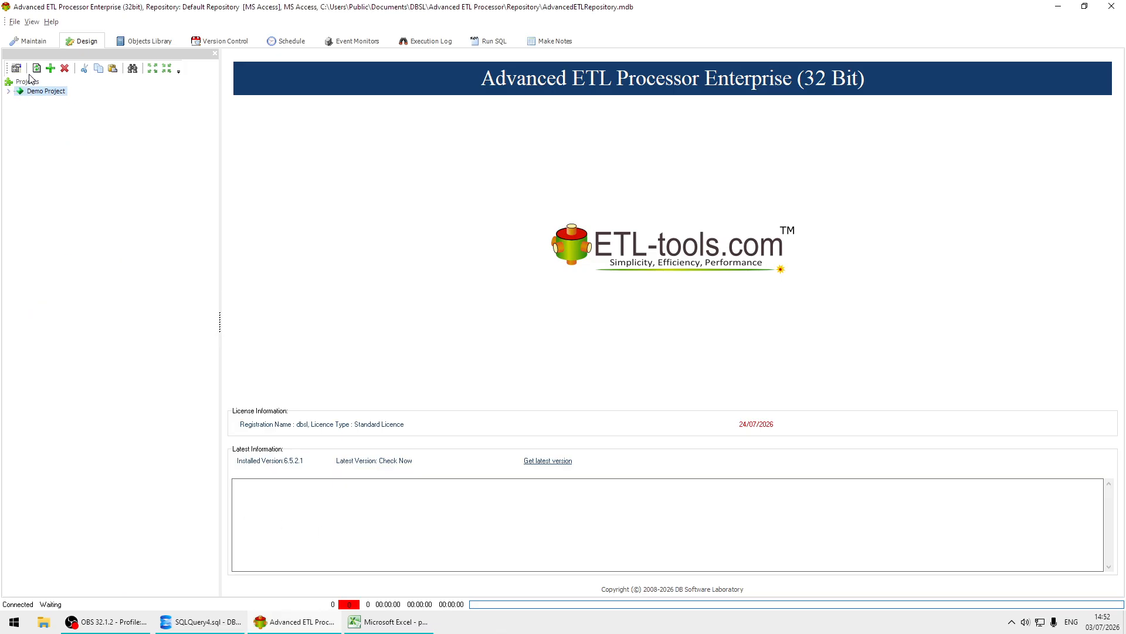
{"action": "right_click", "coordinate": [26, 82]}
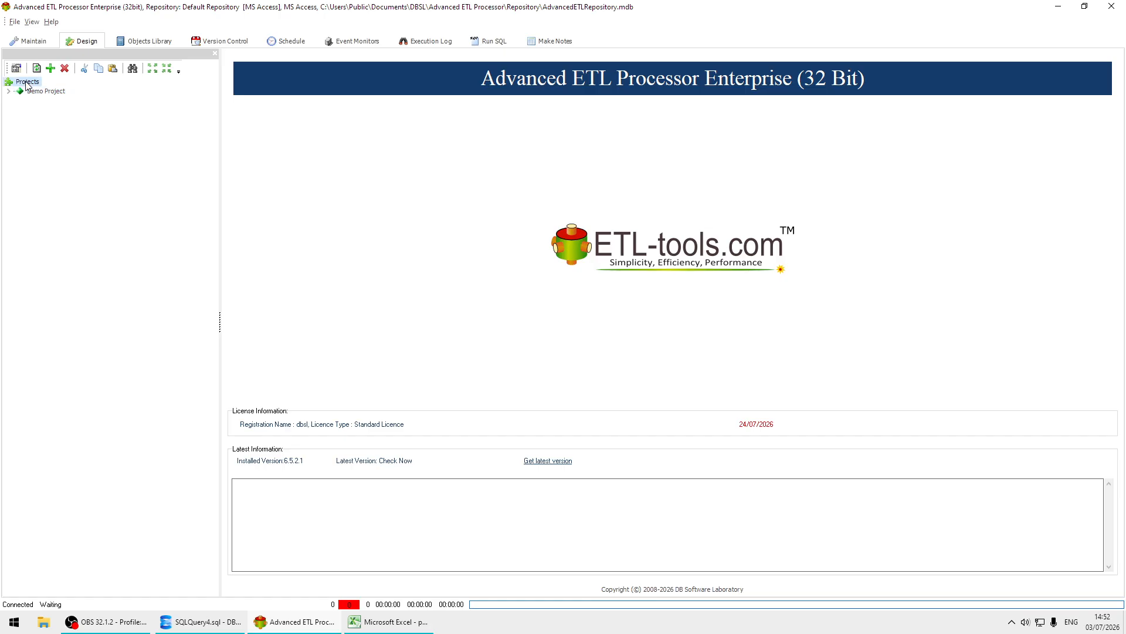
{"action": "left_click", "coordinate": [101, 105]}
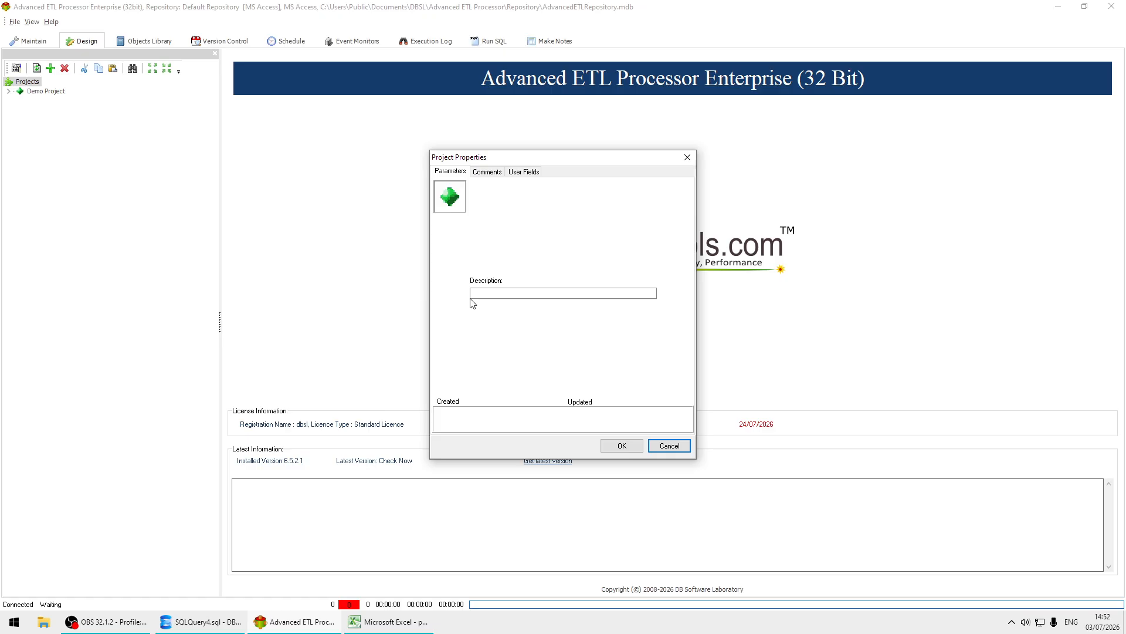
{"action": "left_click", "coordinate": [505, 292]}
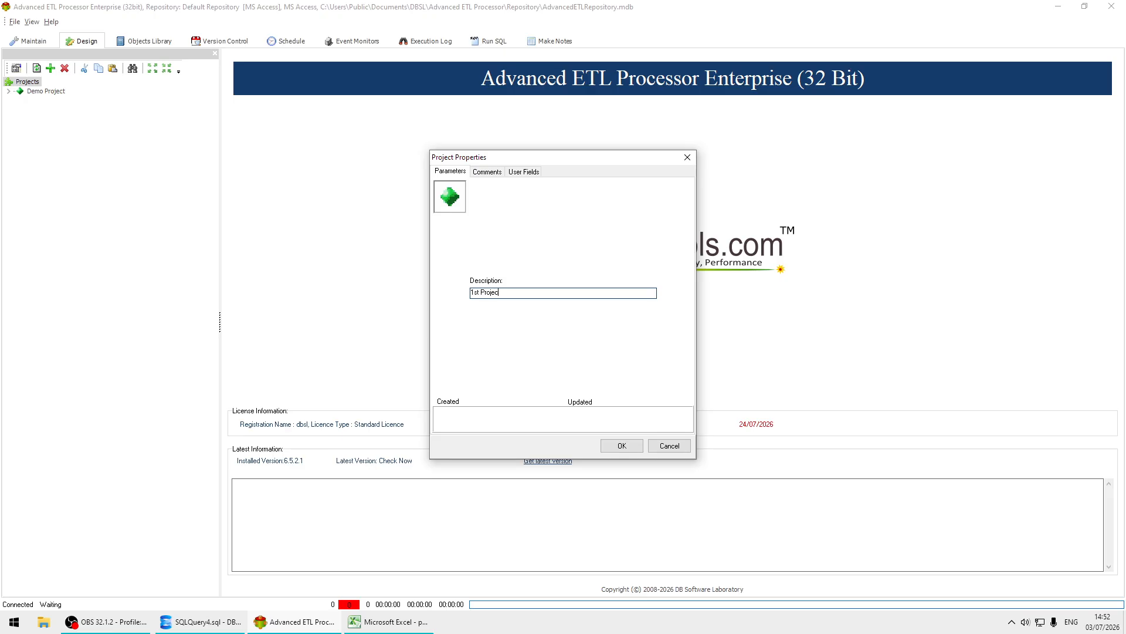
{"action": "key", "text": "Return"}
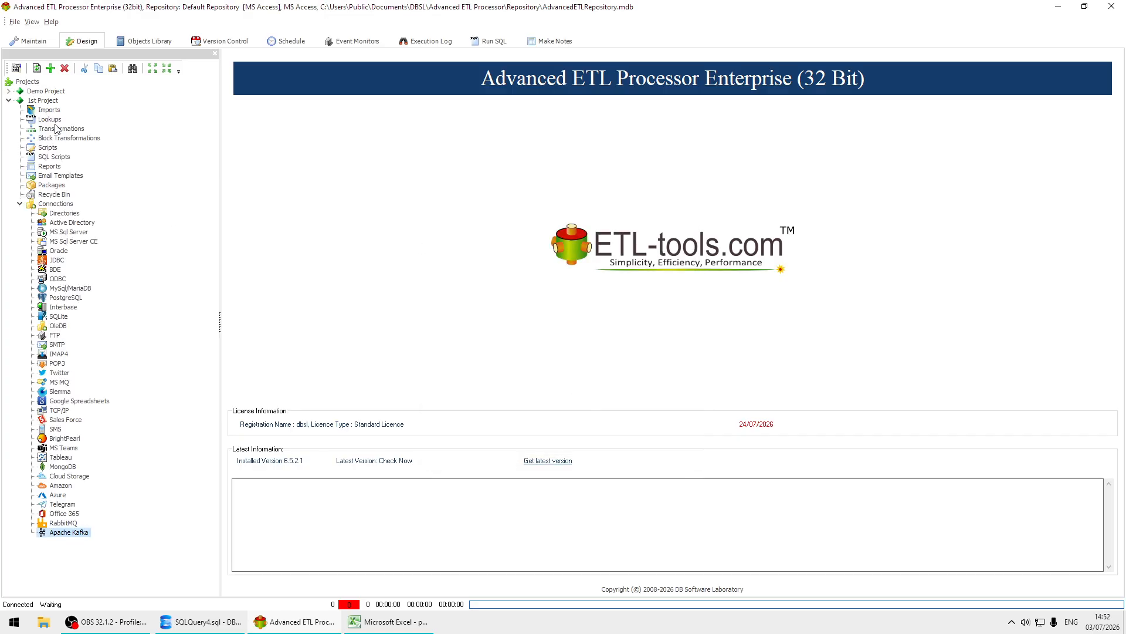
{"action": "left_click", "coordinate": [37, 68]}
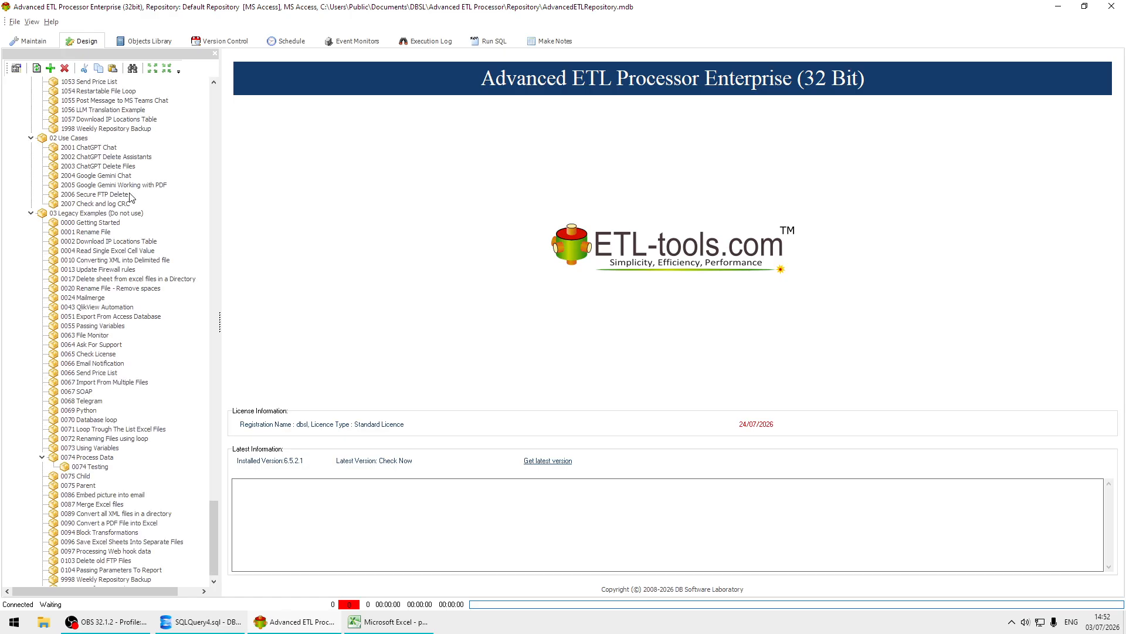
Start a new directory connection in 1st Project and name it "Source".
{"action": "scroll", "coordinate": [129, 194], "scroll_direction": "up", "scroll_amount": 11}
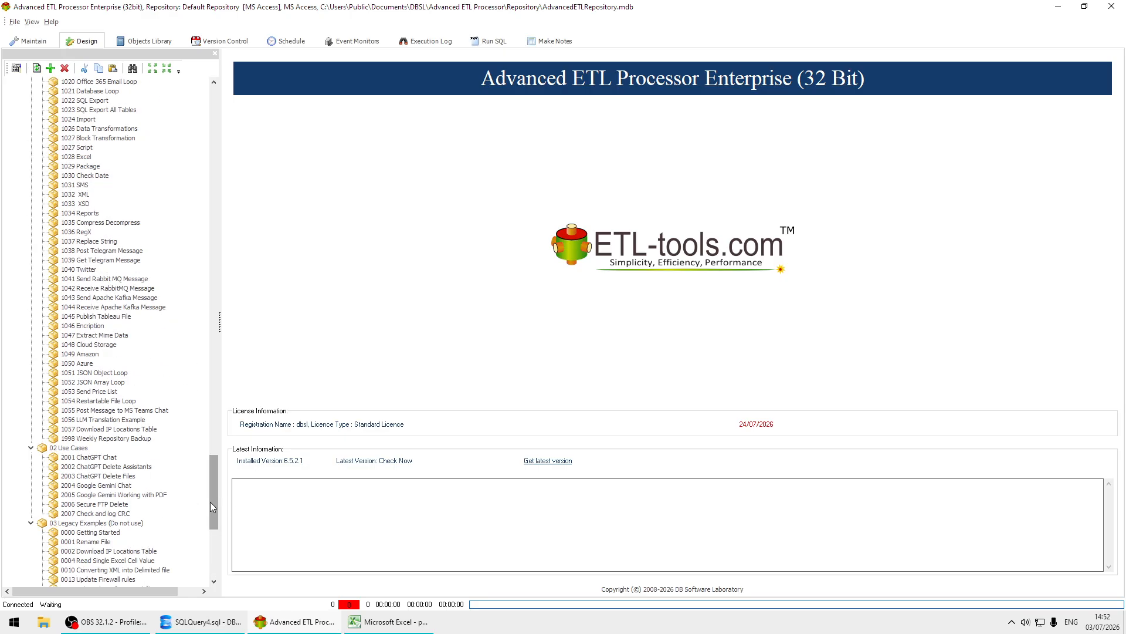
{"action": "left_click_drag", "start_coordinate": [210, 501], "coordinate": [199, 88]}
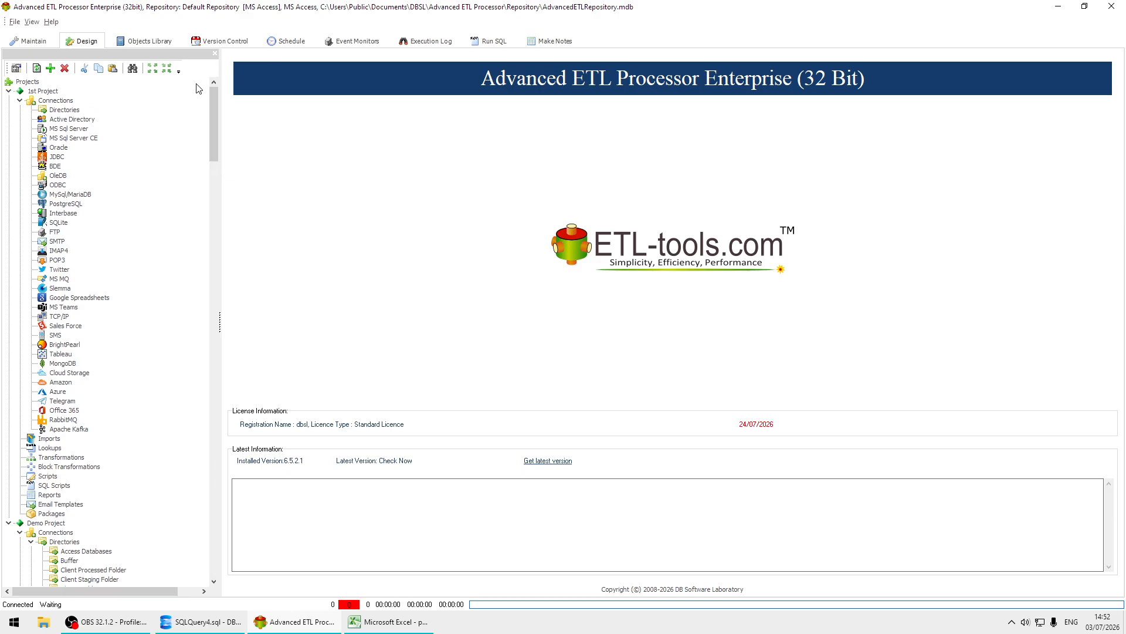
{"action": "left_click", "coordinate": [69, 113]}
{"action": "right_click", "coordinate": [71, 118]}
{"action": "left_click", "coordinate": [125, 137]}
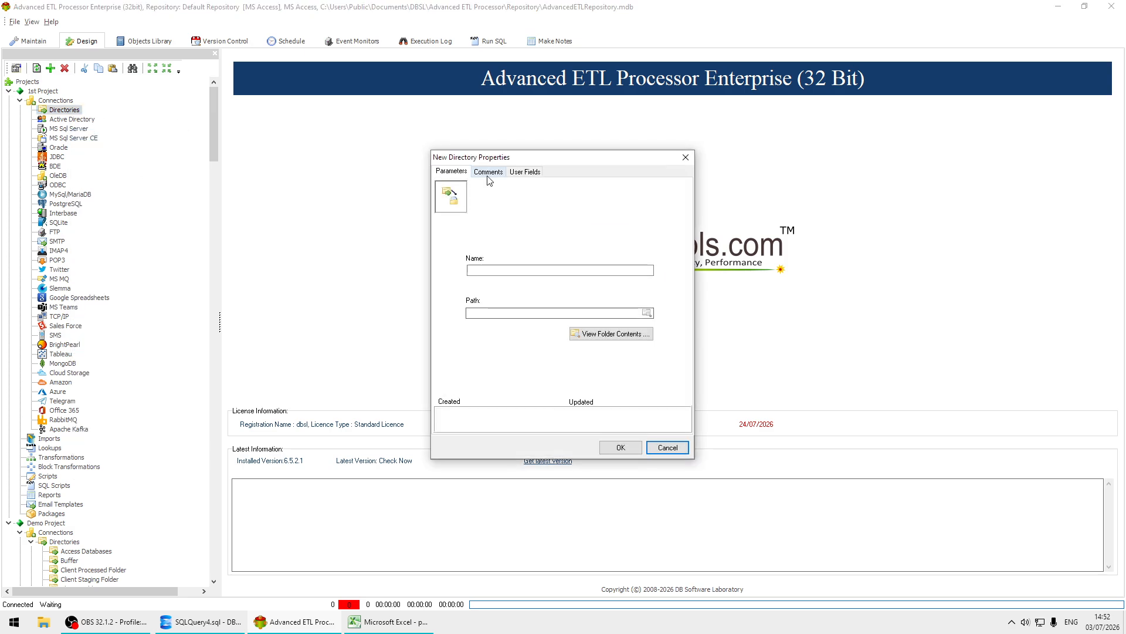
{"action": "left_click", "coordinate": [589, 269]}
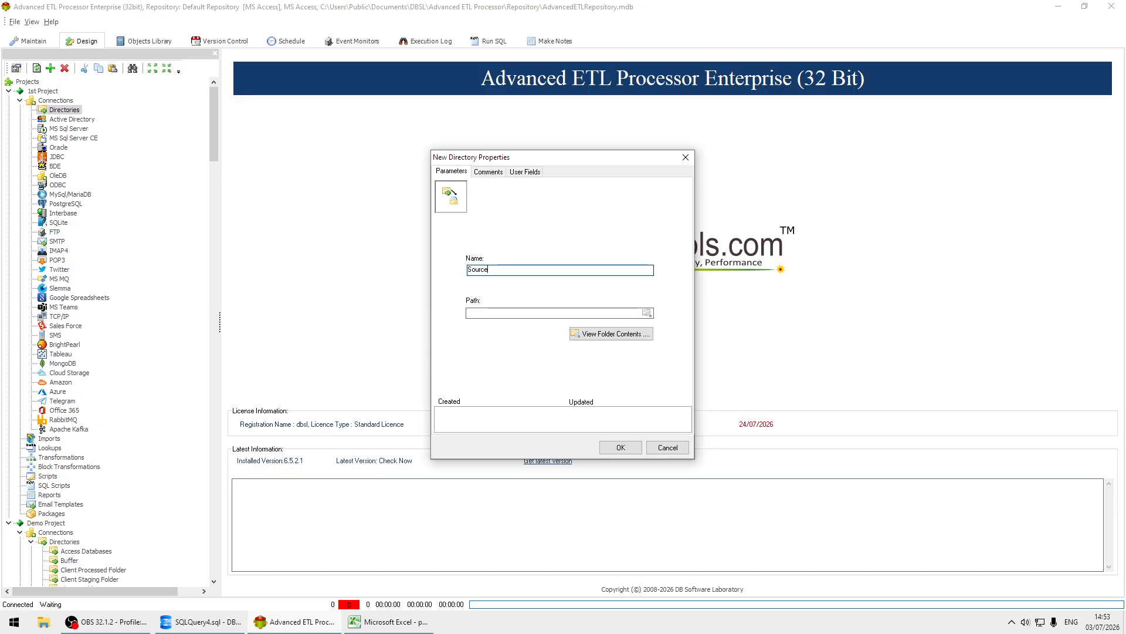
Set the directory connection's path to C:\DATA\Source and save the connection.
{"action": "left_click", "coordinate": [647, 314]}
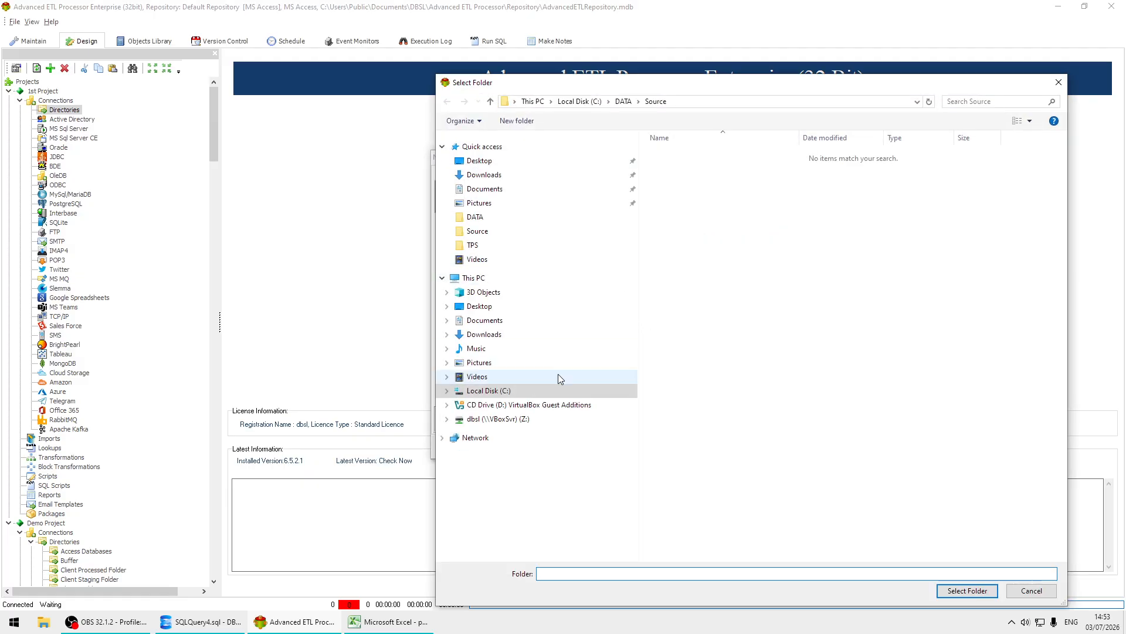
{"action": "left_click", "coordinate": [503, 391]}
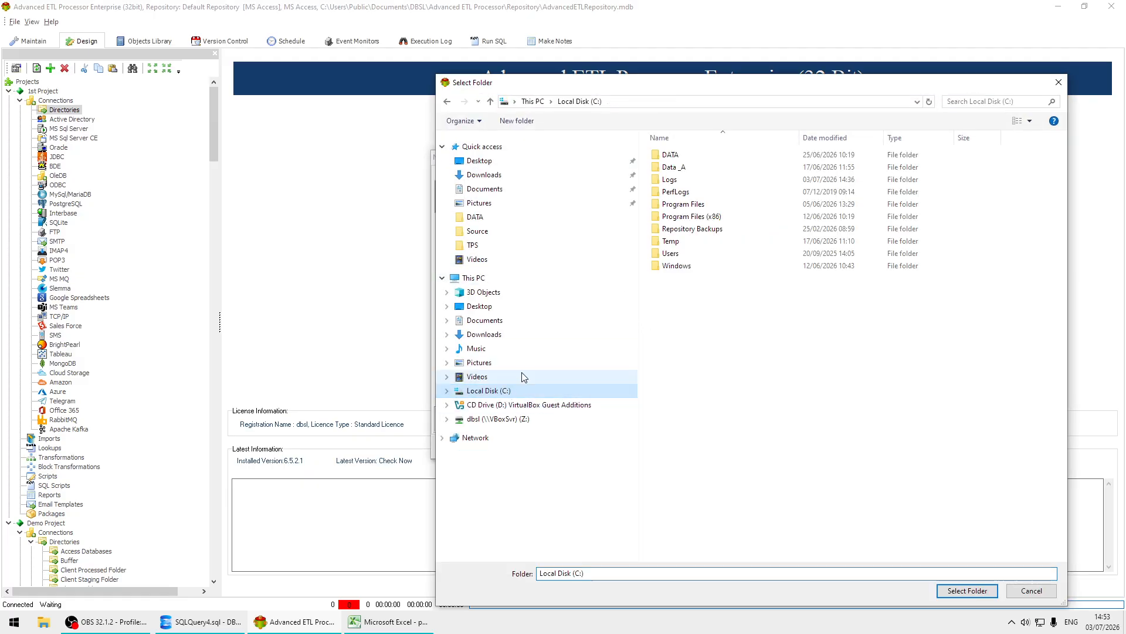
{"action": "double_click", "coordinate": [699, 157]}
{"action": "left_click", "coordinate": [679, 172]}
{"action": "double_click", "coordinate": [680, 172]}
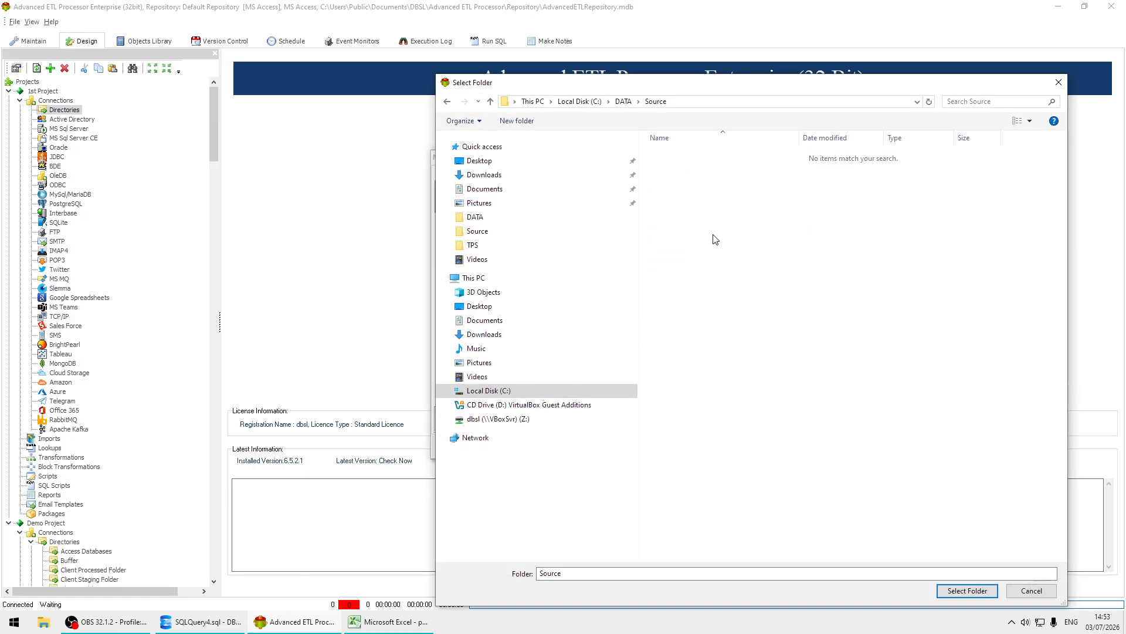
{"action": "left_click", "coordinate": [958, 590]}
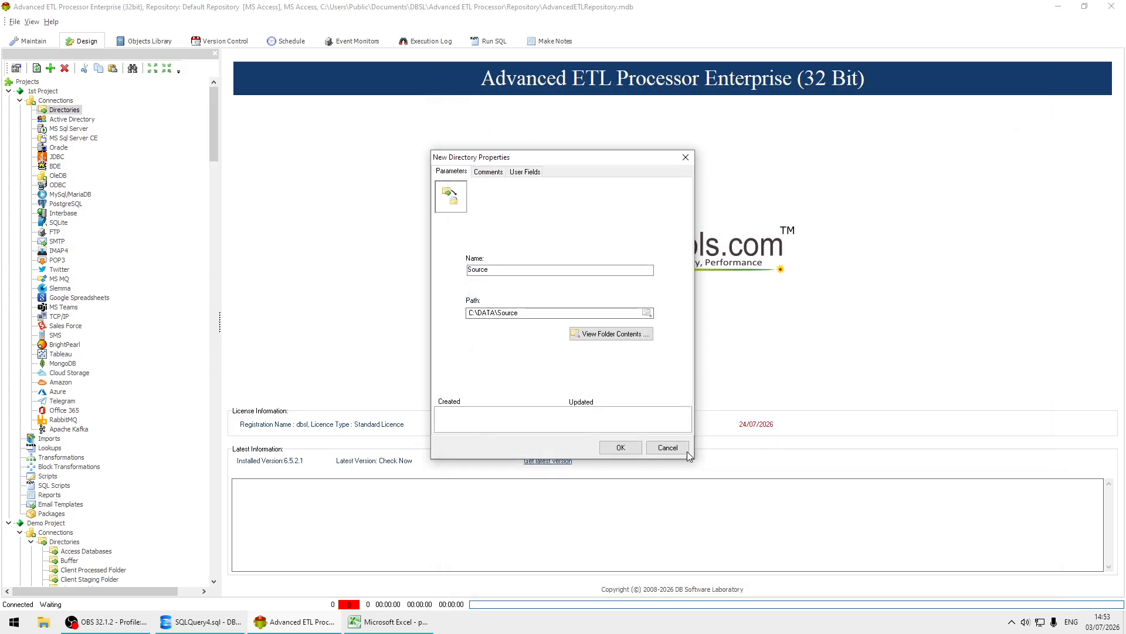
{"action": "left_click", "coordinate": [622, 447]}
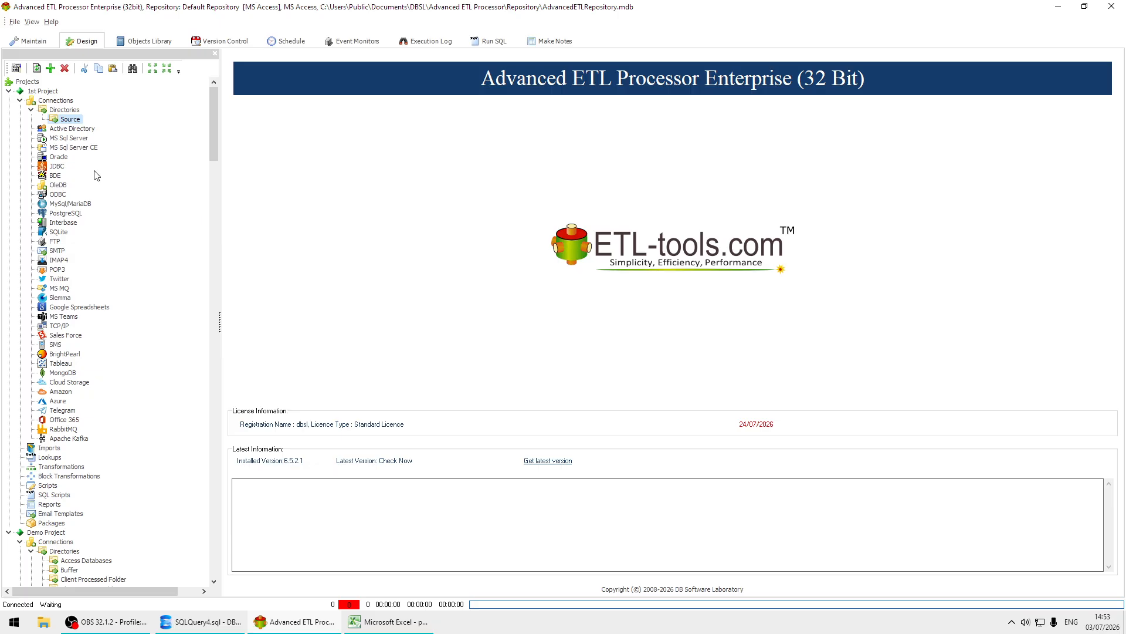
Start a new MS SQL Server connection in 1st Project for server DBSLAMD\SQLEXPRESS and name it "DEMO Data".
{"action": "right_click", "coordinate": [78, 140]}
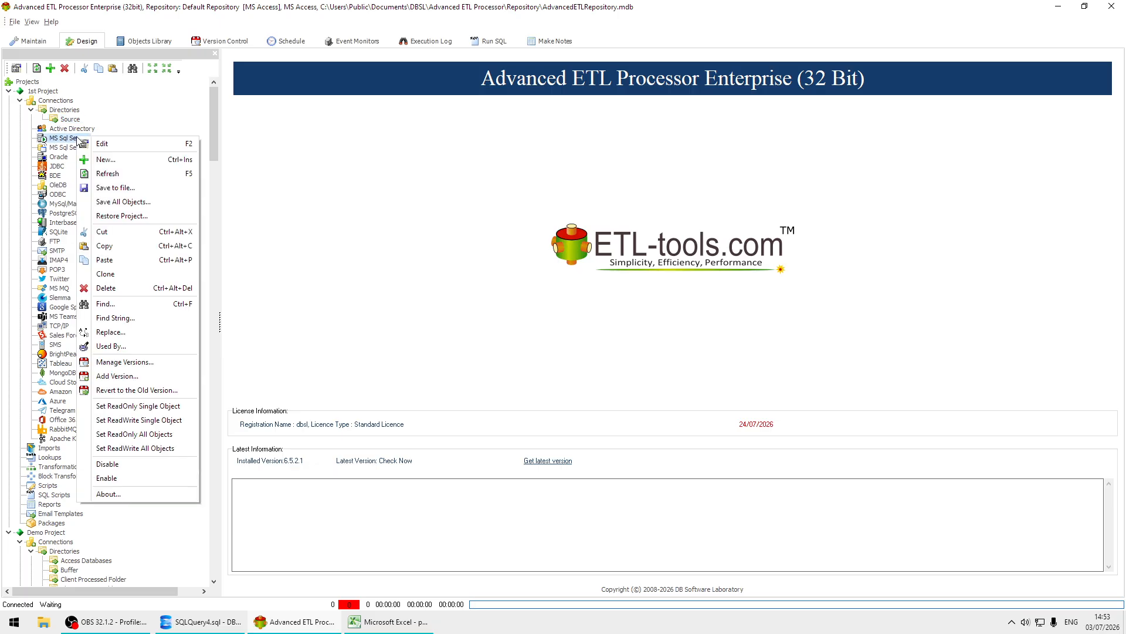
{"action": "left_click", "coordinate": [138, 161]}
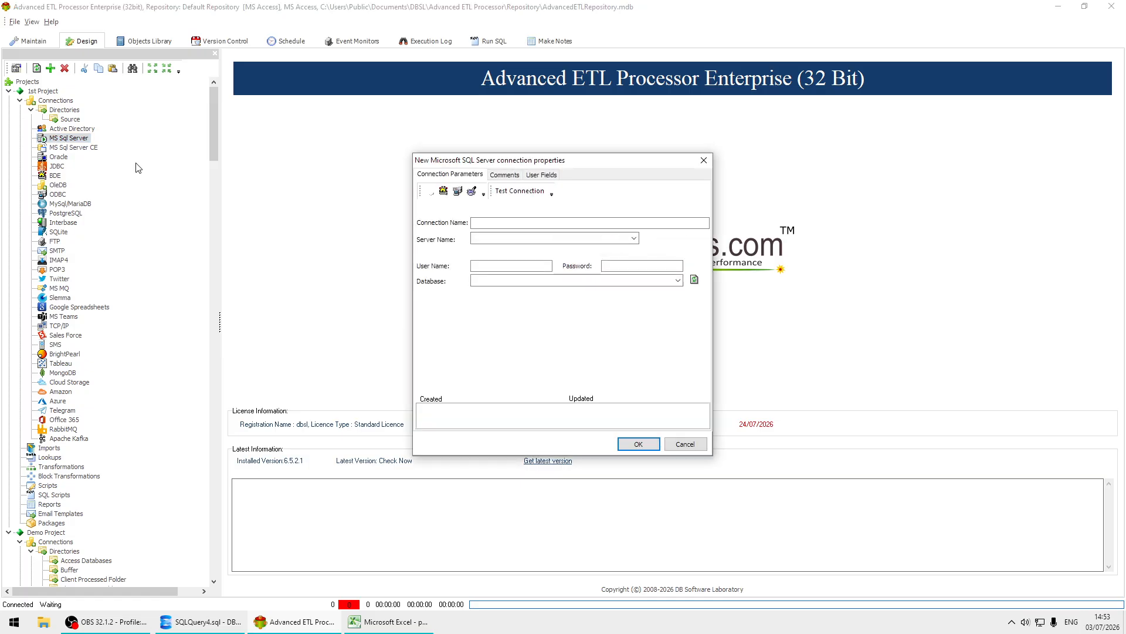
{"action": "left_click", "coordinate": [636, 240]}
{"action": "left_click", "coordinate": [549, 263]}
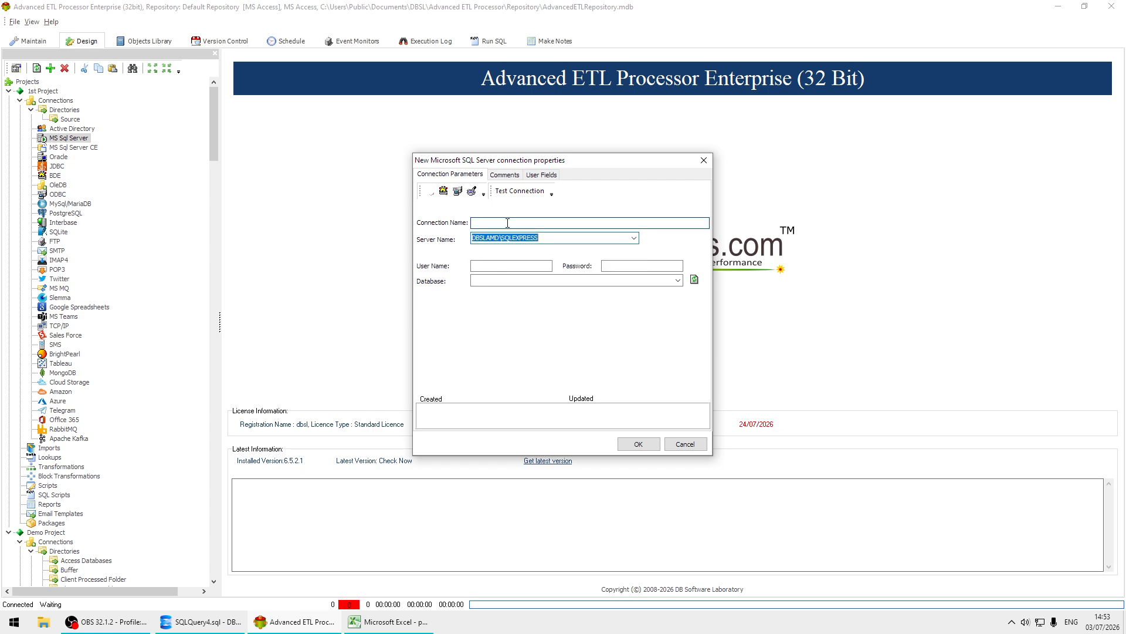
{"action": "left_click", "coordinate": [508, 222]}
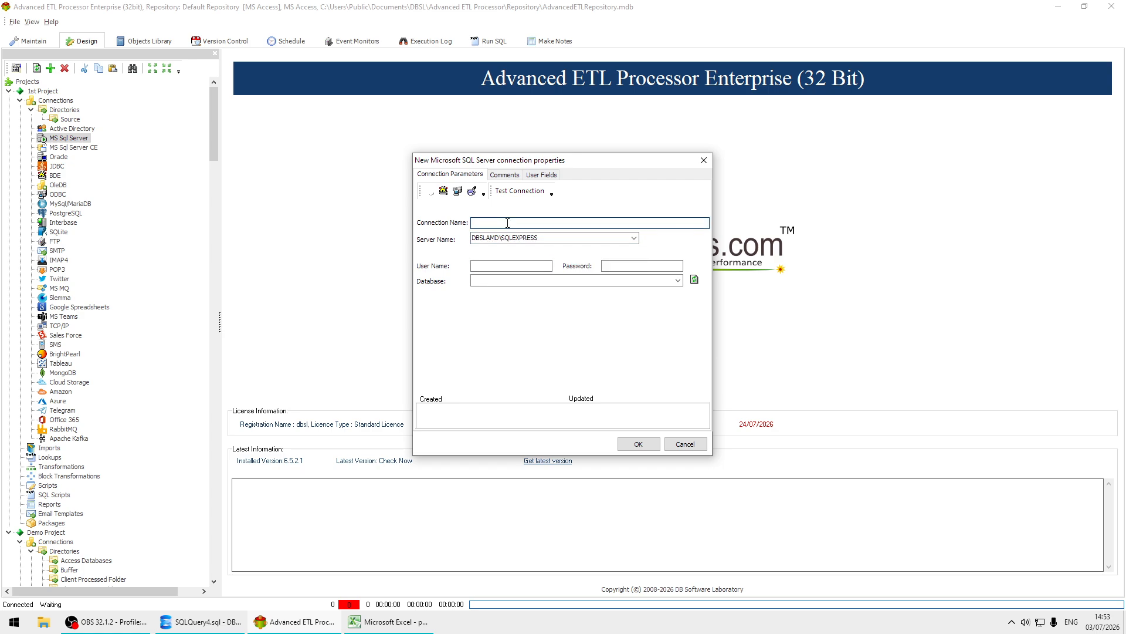
{"action": "type", "text": "DE"}
{"action": "key", "text": "BackSpace"}
Select DEMO as the SQL Server connection's database and save the connection.
{"action": "left_click", "coordinate": [678, 281]}
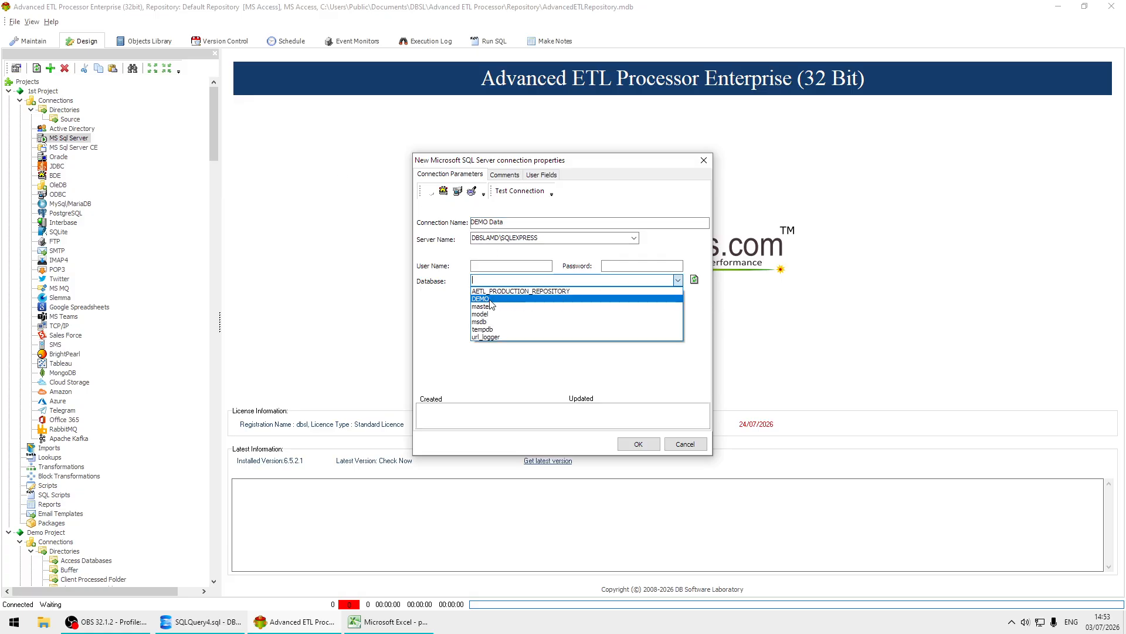
{"action": "left_click", "coordinate": [490, 299]}
{"action": "left_click", "coordinate": [639, 444]}
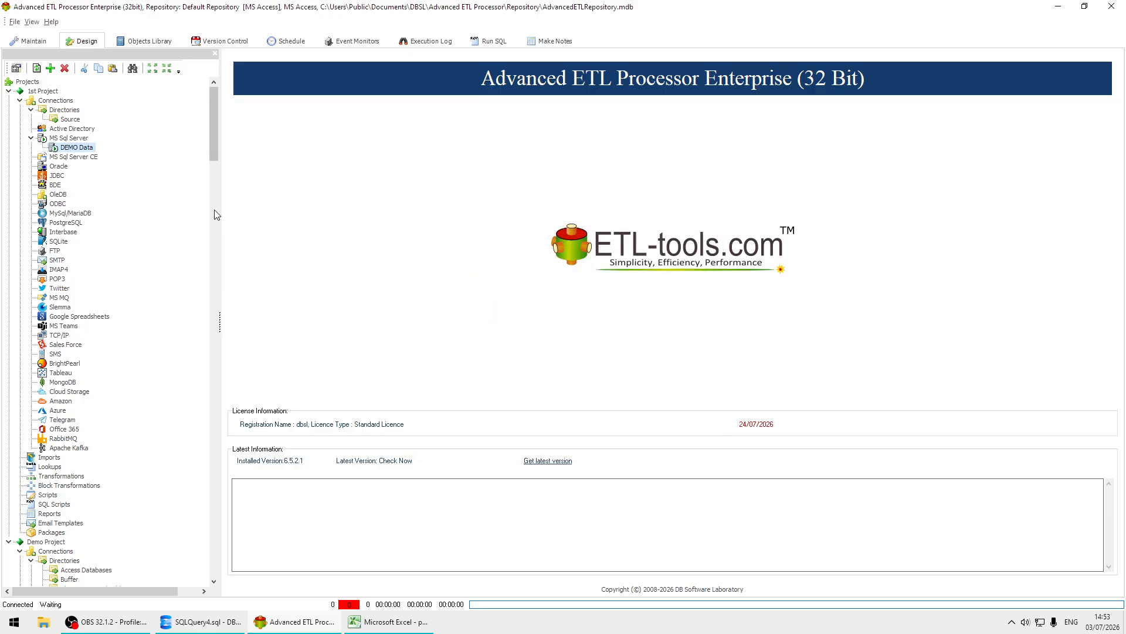
Create a transformation group described as "TG" under 1st Project's Transformations.
{"action": "left_click_drag", "start_coordinate": [212, 142], "coordinate": [215, 171]}
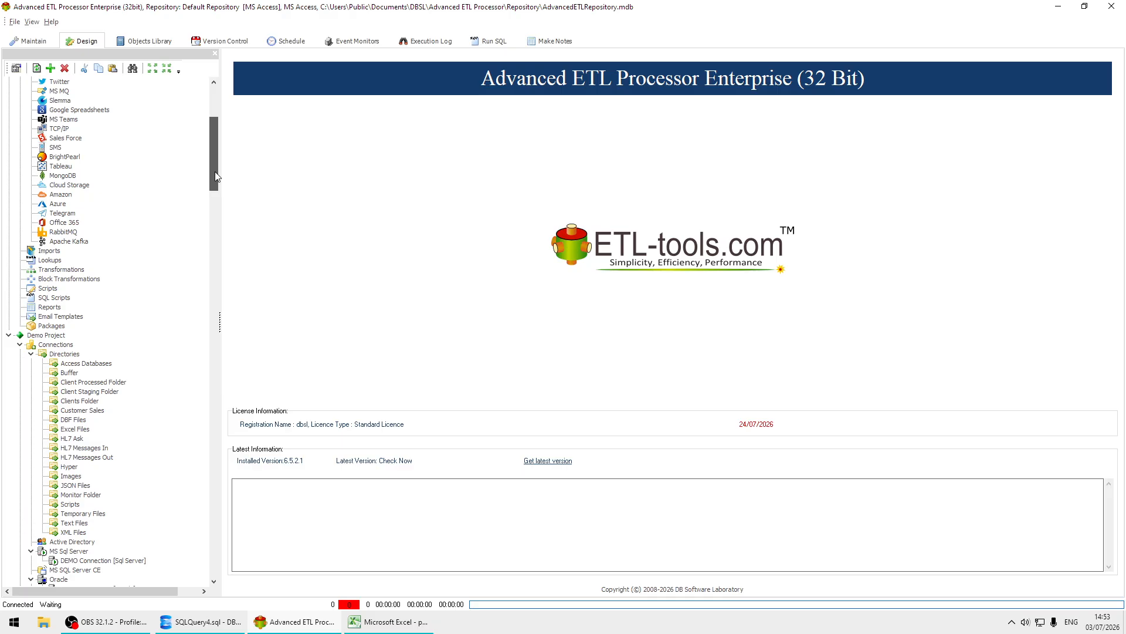
{"action": "right_click", "coordinate": [61, 270]}
{"action": "left_click", "coordinate": [88, 262]}
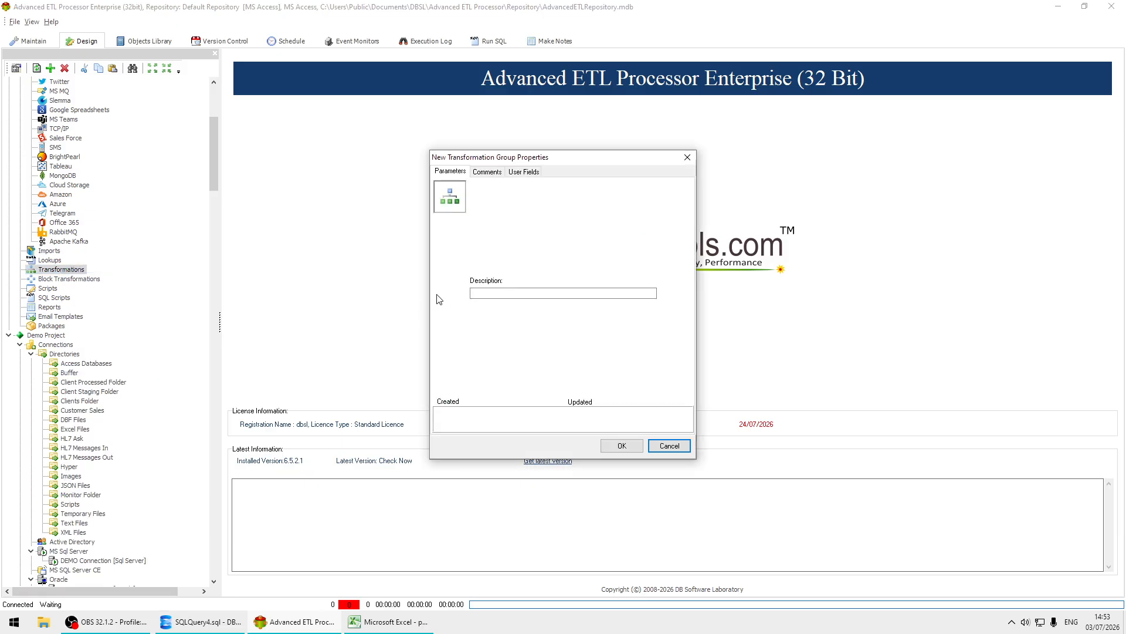
{"action": "left_click", "coordinate": [501, 292]}
{"action": "type", "text": "TG"}
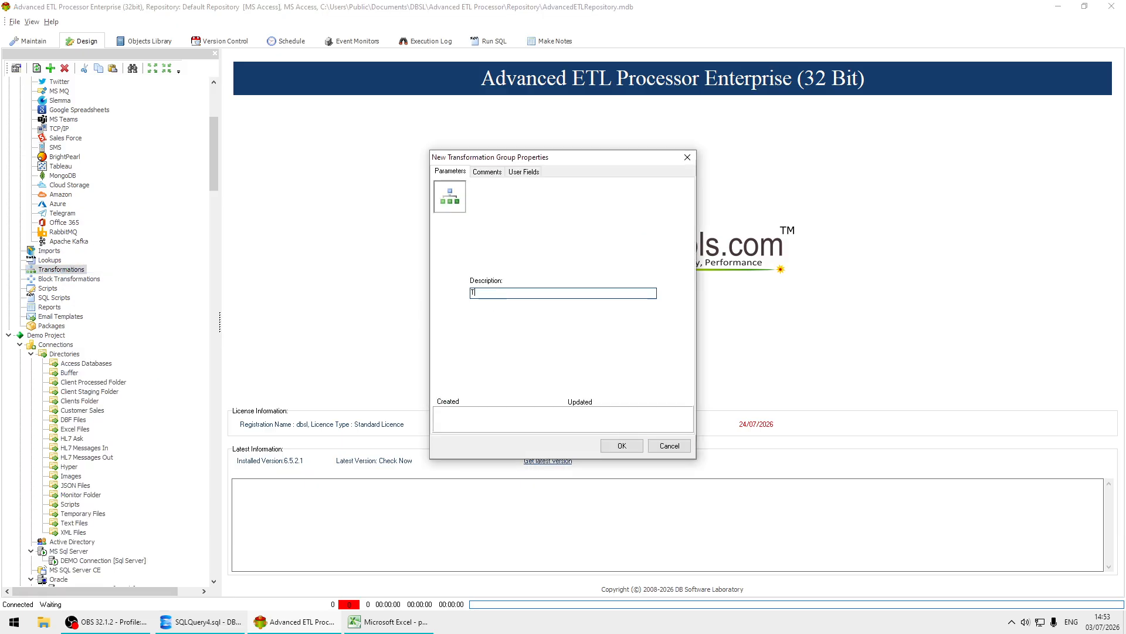
{"action": "left_click", "coordinate": [621, 446]}
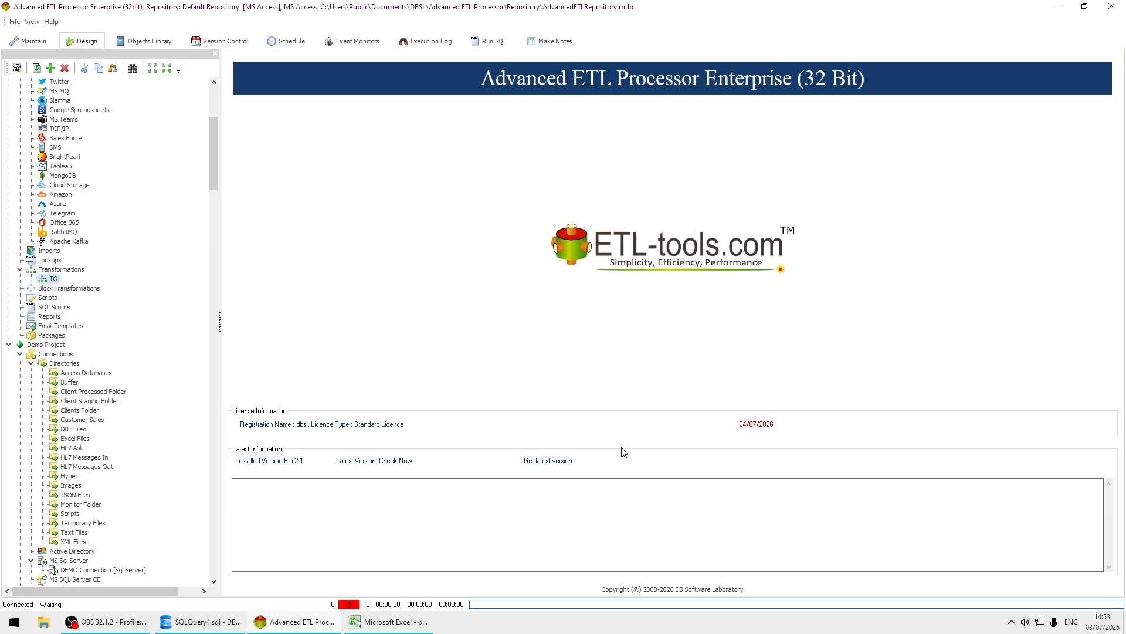
Create a transformation described as "People Transformation" inside the TG group.
{"action": "right_click", "coordinate": [47, 283]}
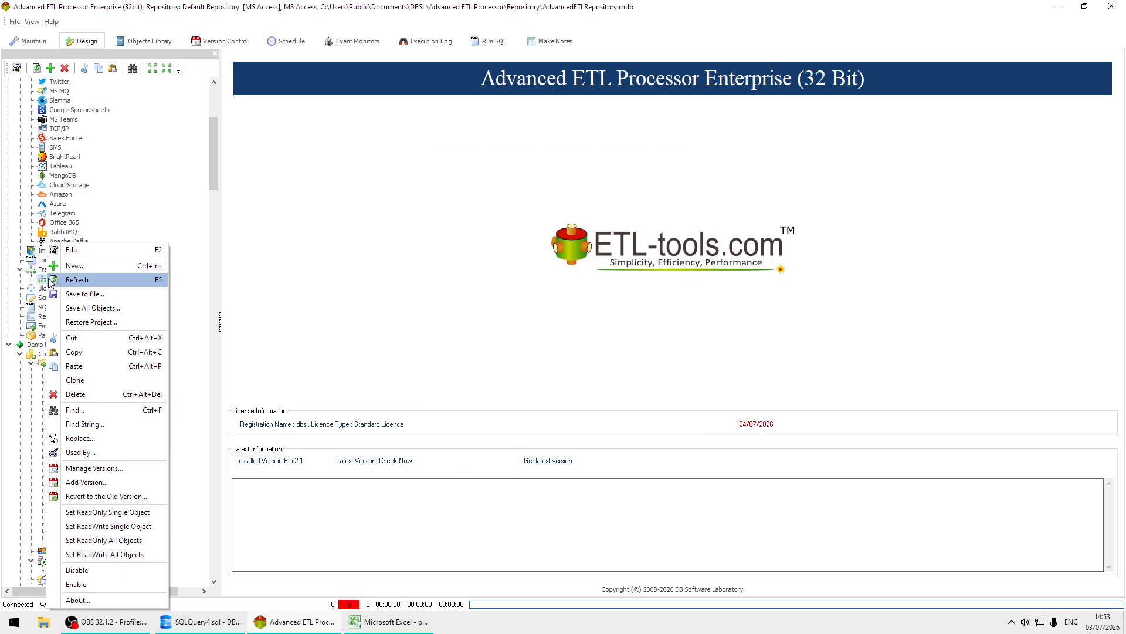
{"action": "left_click", "coordinate": [92, 268]}
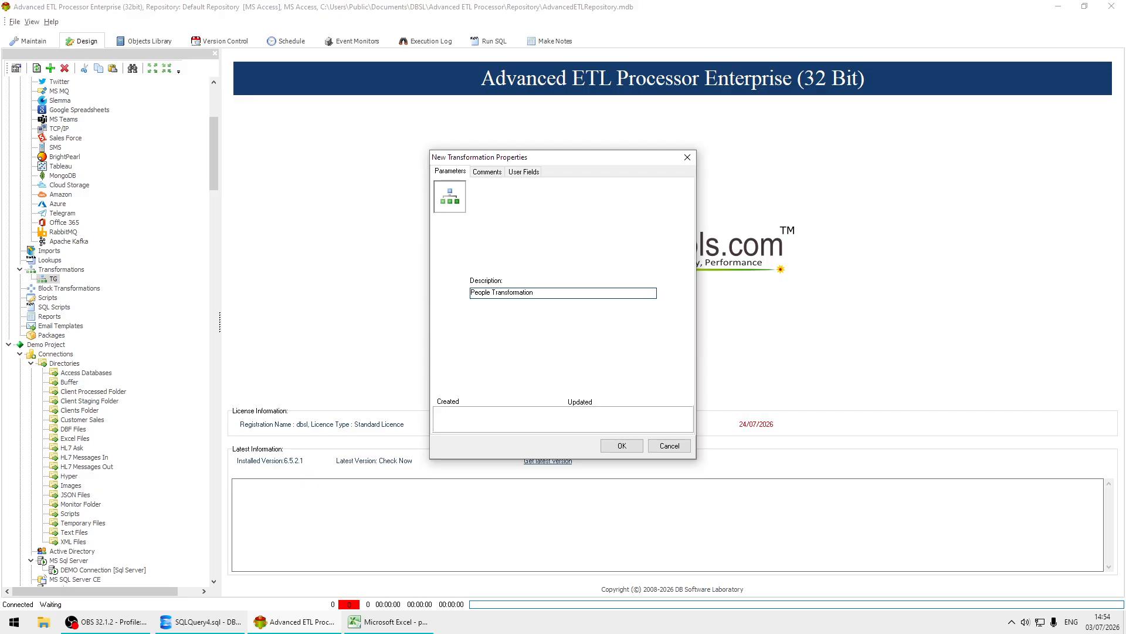
{"action": "left_click", "coordinate": [622, 446]}
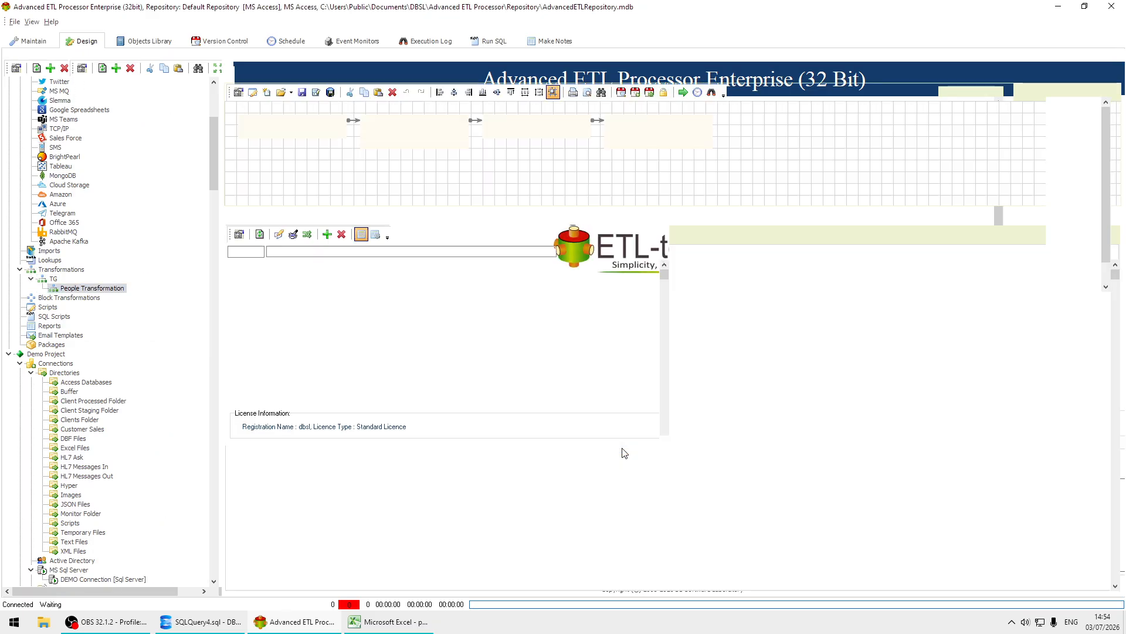
Review the people-100000.xlsx data in Excel, then the PEOPLE table query and its columns in SQL Server Management Studio.
{"action": "left_click", "coordinate": [388, 623]}
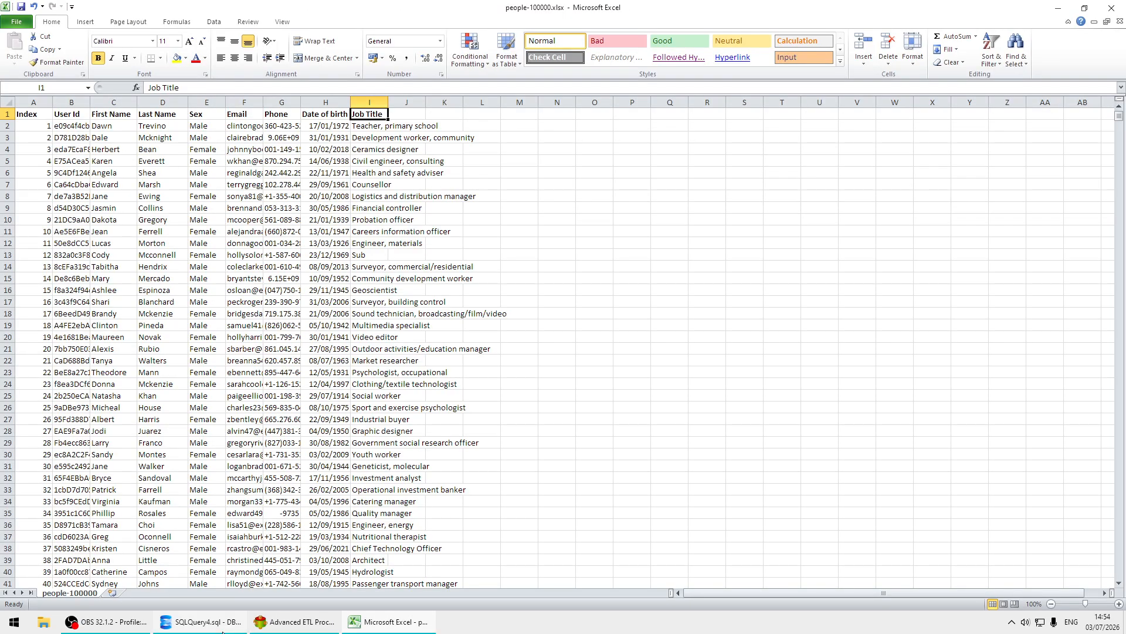
{"action": "left_click", "coordinate": [220, 629]}
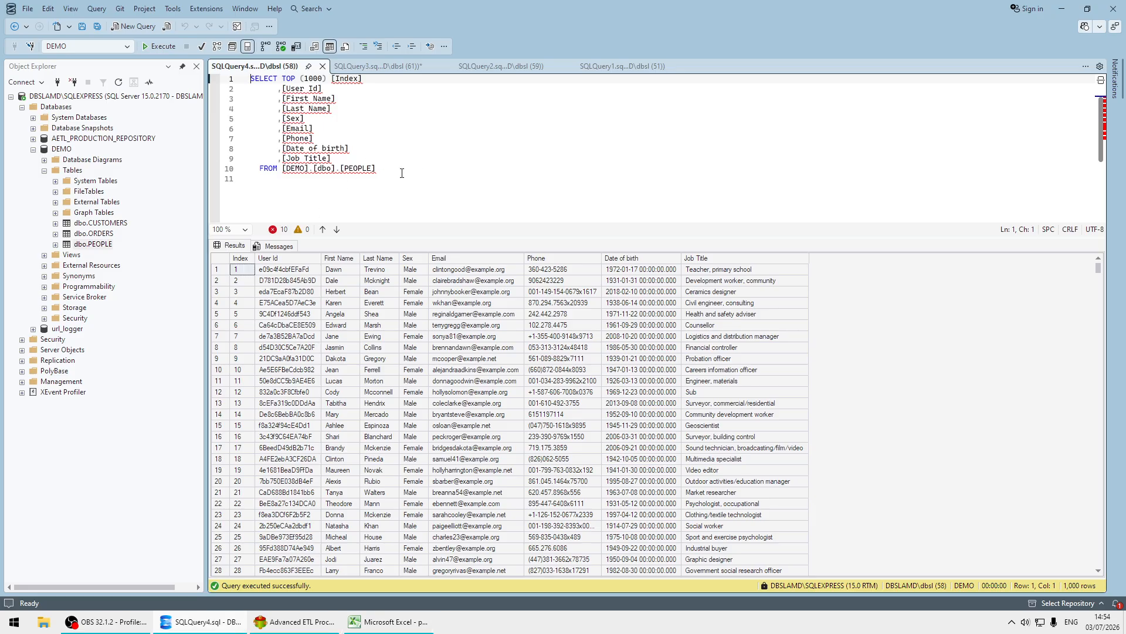
{"action": "left_click_drag", "start_coordinate": [402, 171], "coordinate": [249, 76]}
{"action": "left_click", "coordinate": [303, 315]}
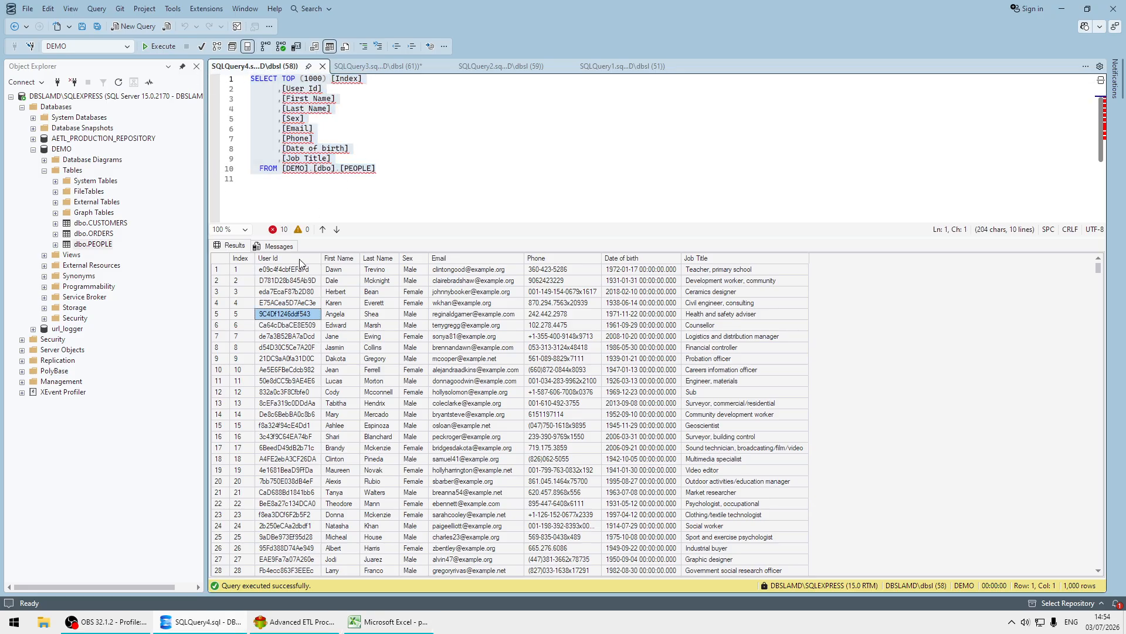
{"action": "left_click", "coordinate": [341, 192]}
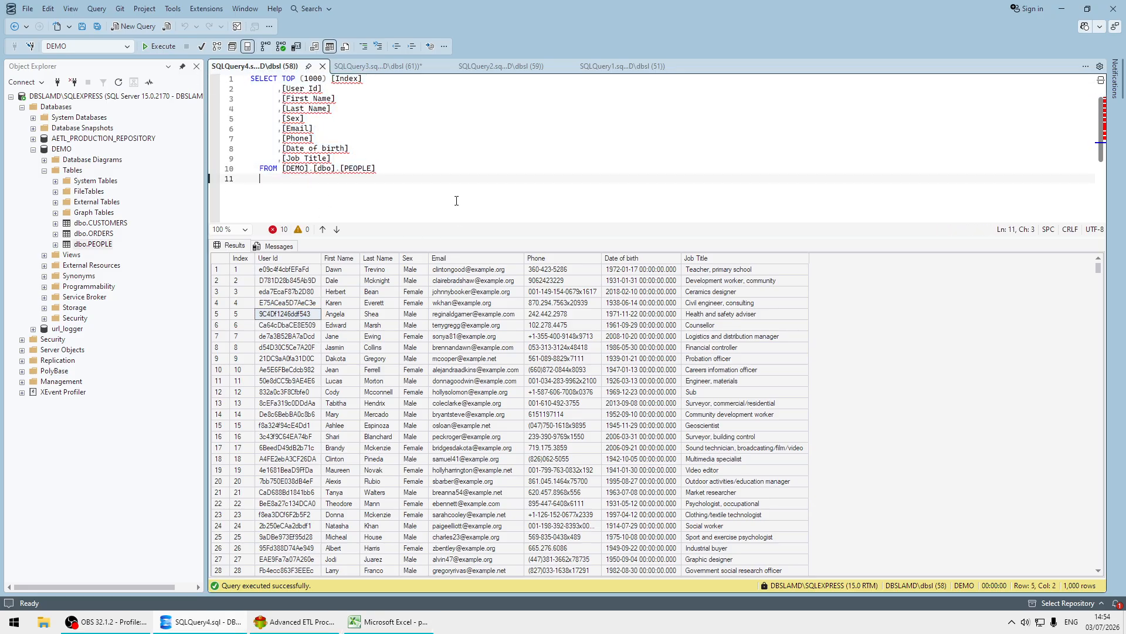
Back in Advanced ETL Processor, remove the Validator from the data flow and link the Reader directly to the Transformer, closing up the layout.
{"action": "left_click", "coordinate": [294, 621]}
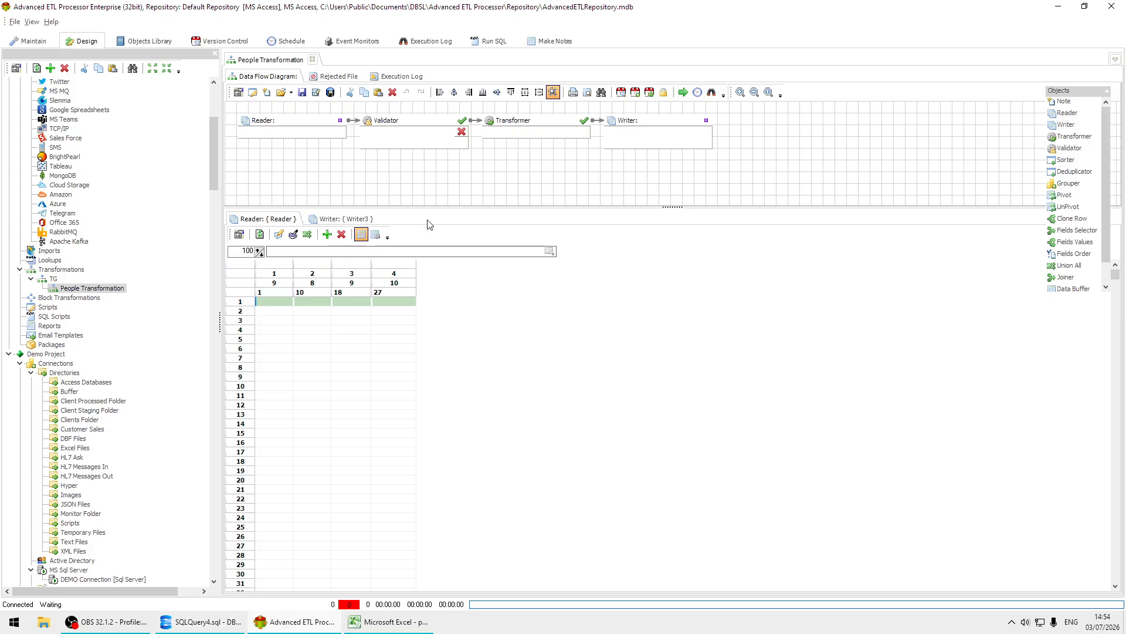
{"action": "left_click", "coordinate": [405, 127]}
{"action": "key", "text": "ctrl+z"}
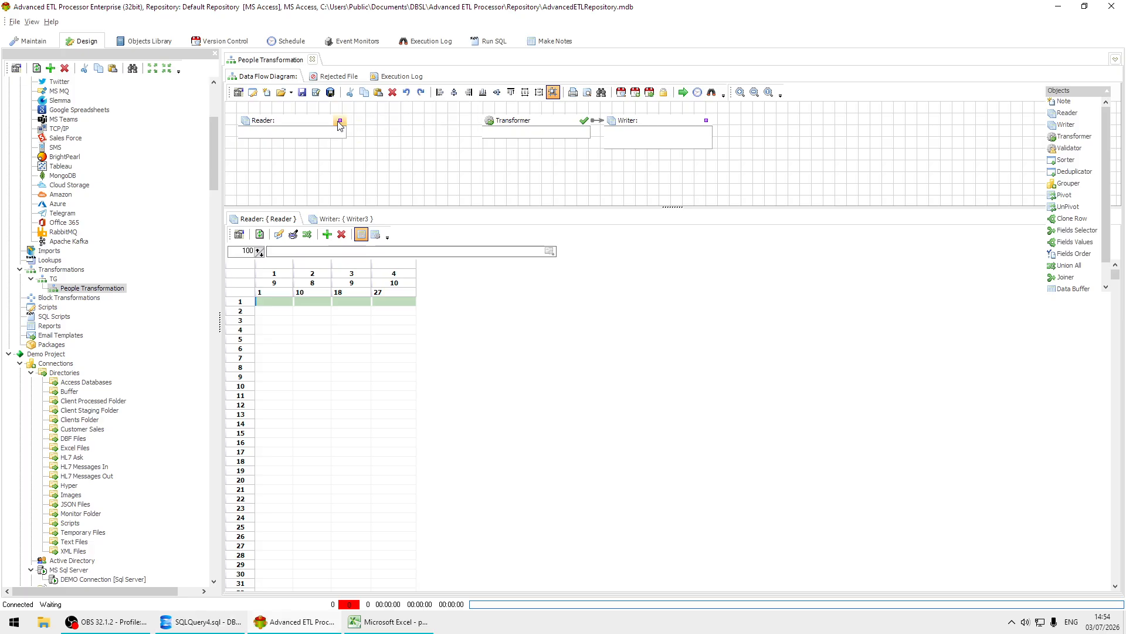
{"action": "left_click_drag", "start_coordinate": [341, 120], "coordinate": [423, 127]}
{"action": "left_click_drag", "start_coordinate": [649, 124], "coordinate": [622, 124]}
Set the Reader's data source type to Excel File(s), limit connections to the current project, and choose the Source connection.
{"action": "double_click", "coordinate": [293, 128]}
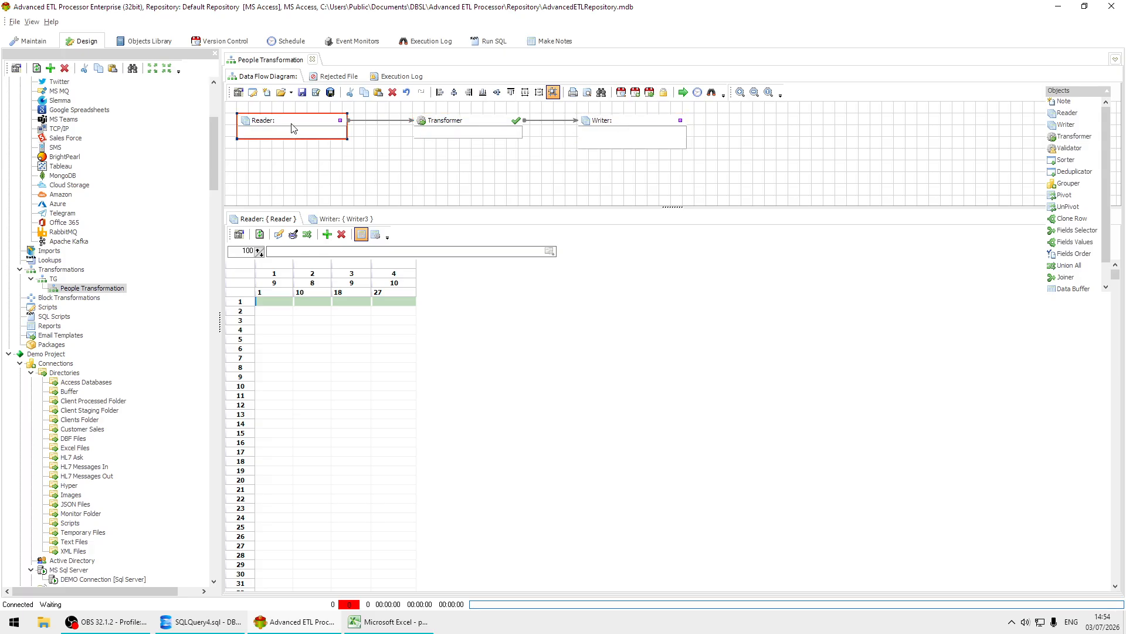
{"action": "left_click", "coordinate": [437, 242]}
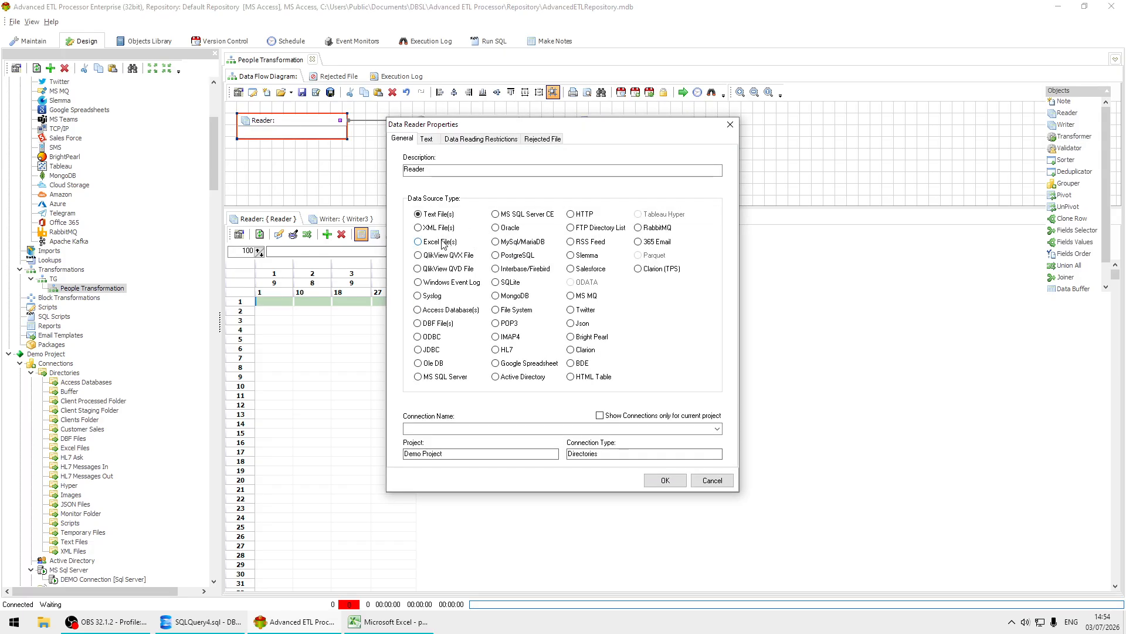
{"action": "left_click", "coordinate": [643, 415]}
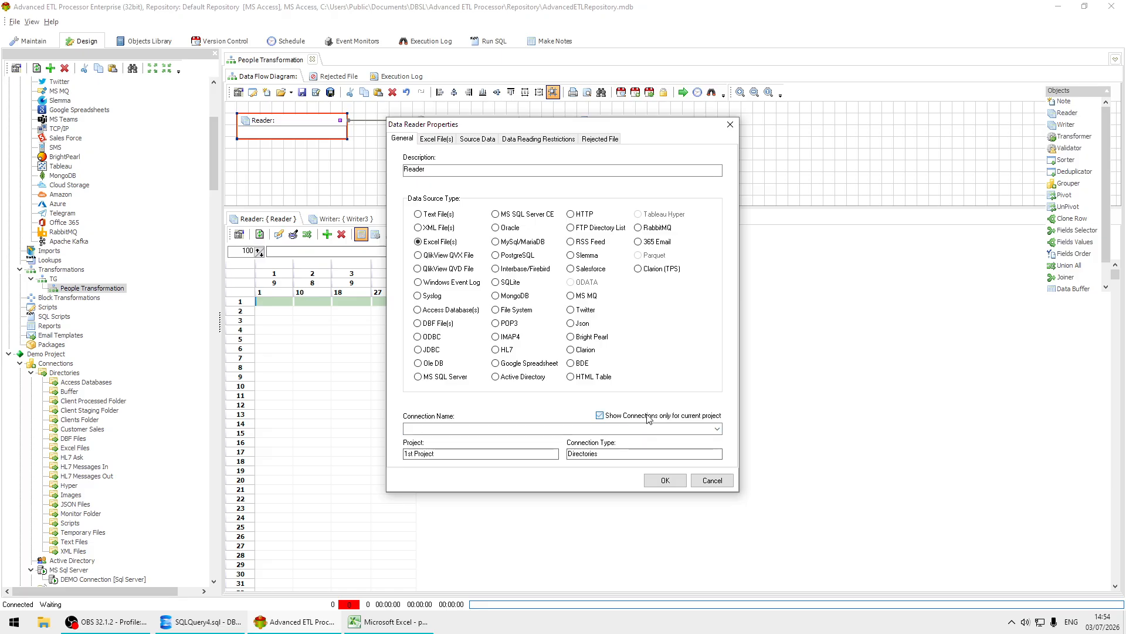
{"action": "left_click", "coordinate": [672, 428]}
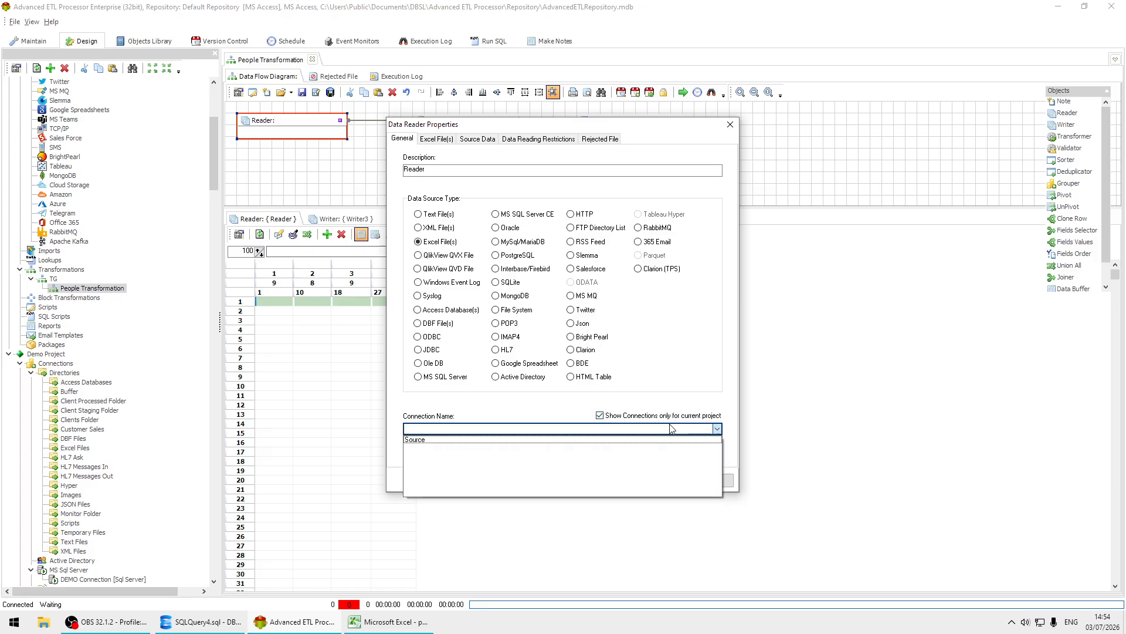
{"action": "left_click", "coordinate": [443, 441]}
Set the Reader's Excel file to C:\DATA\Source\people-100000.xlsx and add its people-100000 sheet as the source table.
{"action": "left_click", "coordinate": [445, 142]}
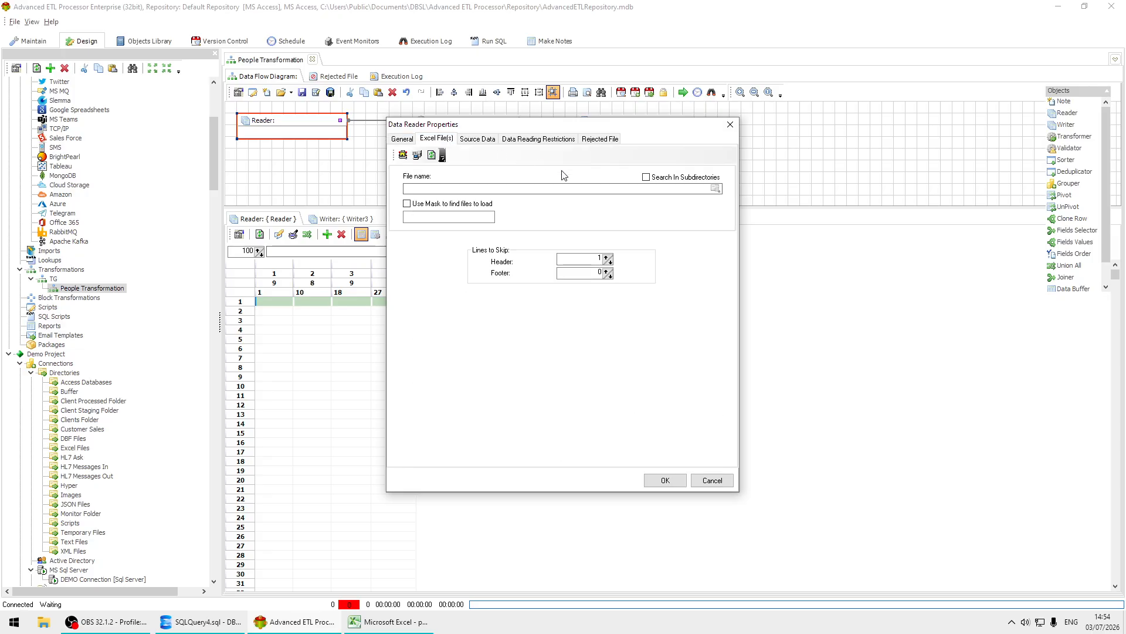
{"action": "left_click", "coordinate": [715, 189]}
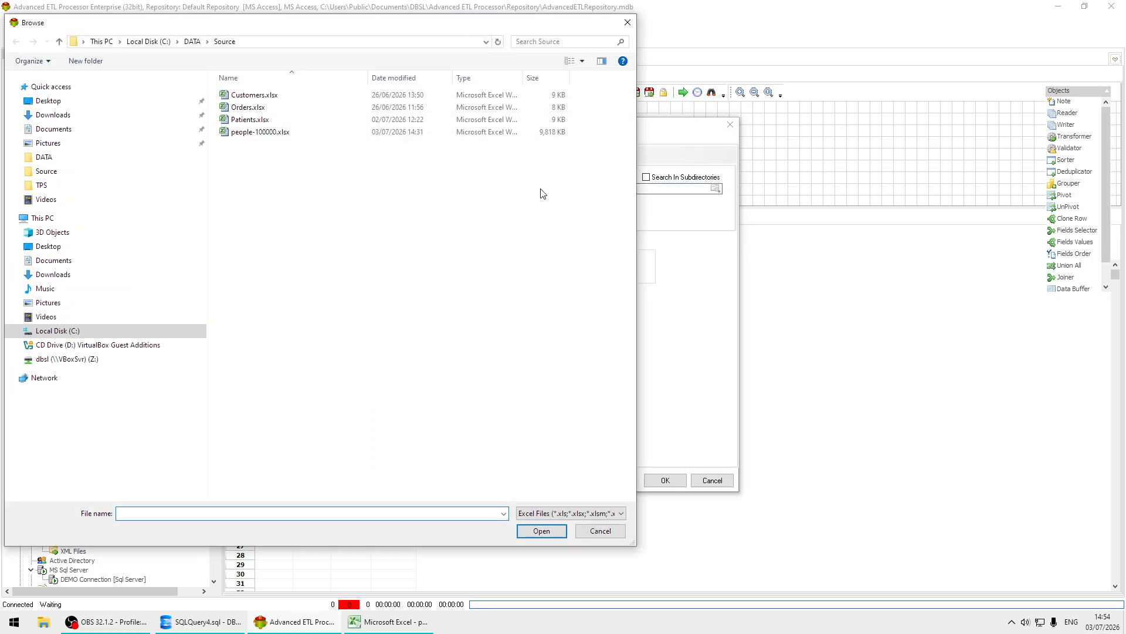
{"action": "left_click", "coordinate": [253, 132]}
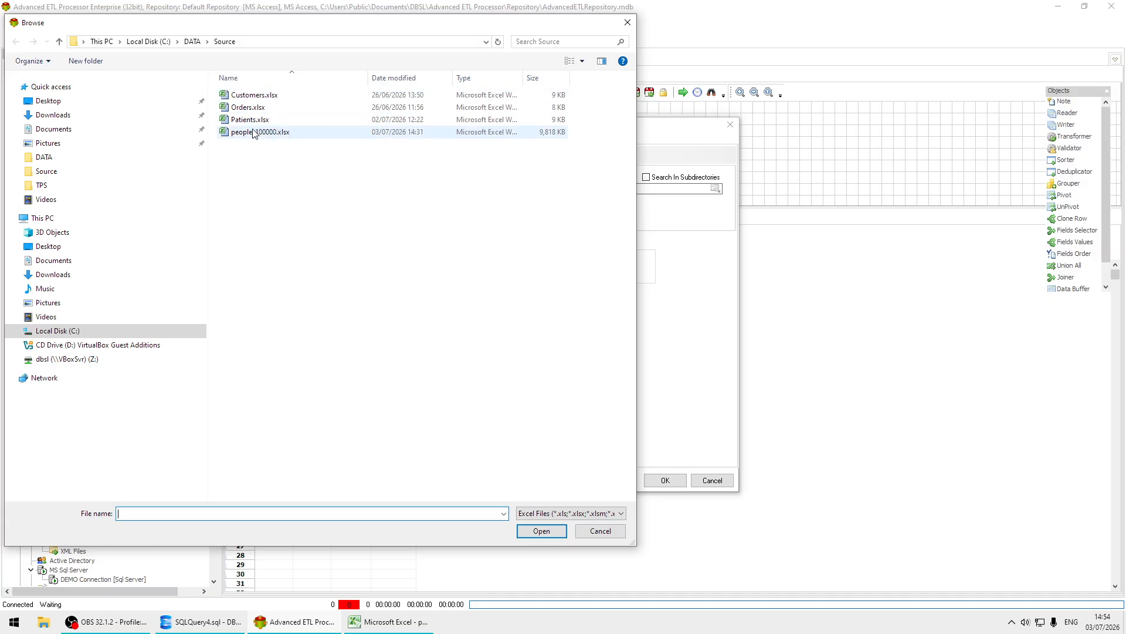
{"action": "left_click", "coordinate": [522, 530]}
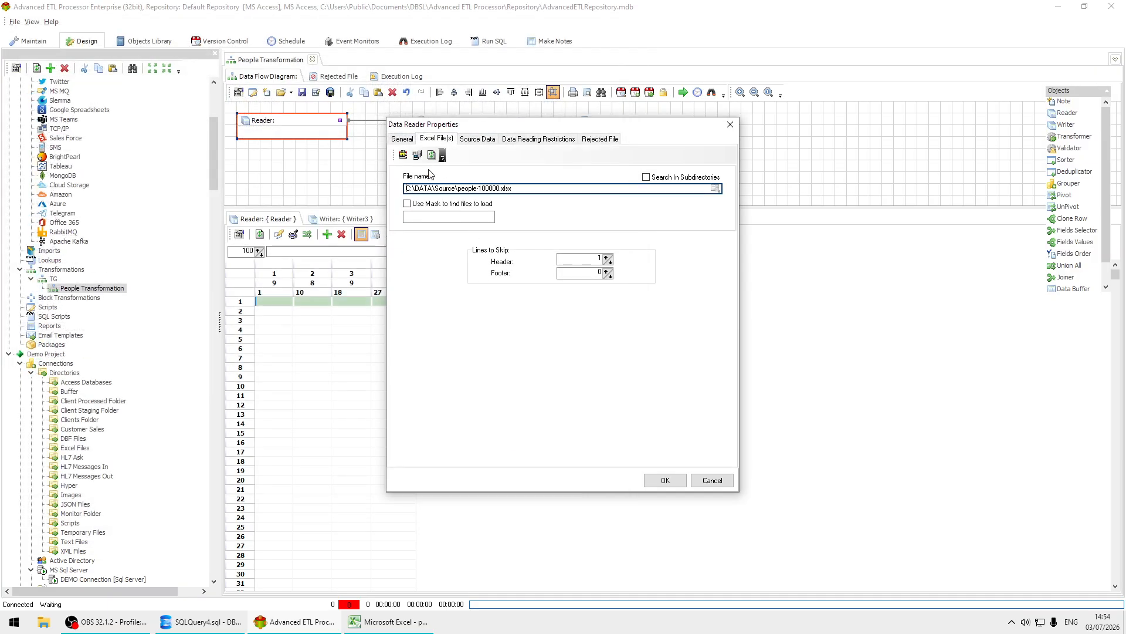
{"action": "left_click", "coordinate": [478, 139]}
{"action": "left_click", "coordinate": [437, 213]}
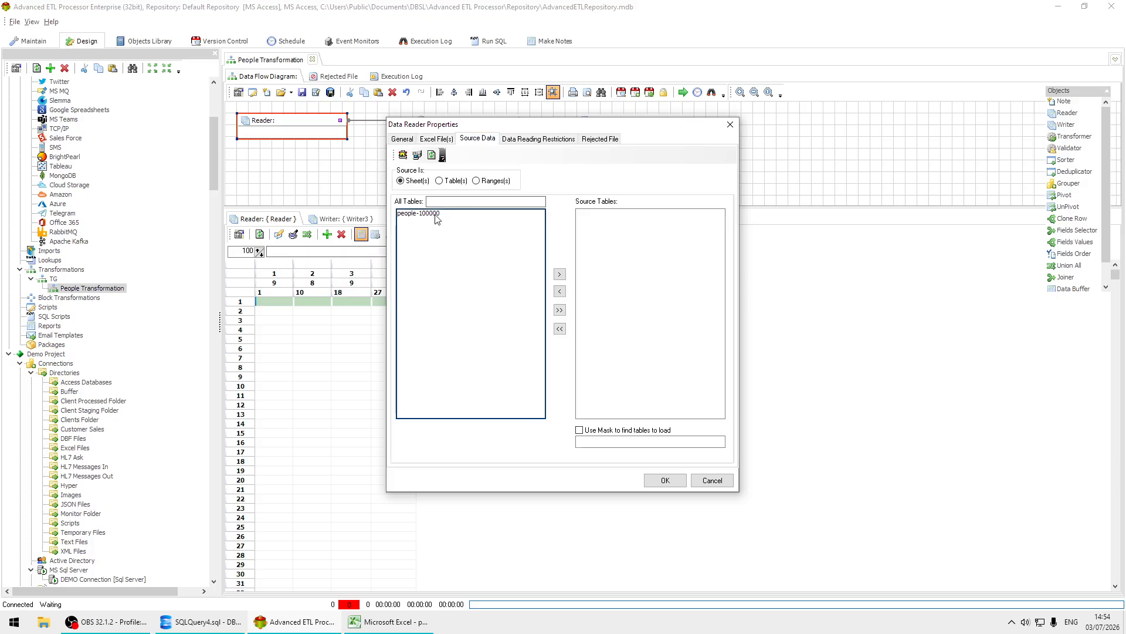
{"action": "double_click", "coordinate": [437, 214]}
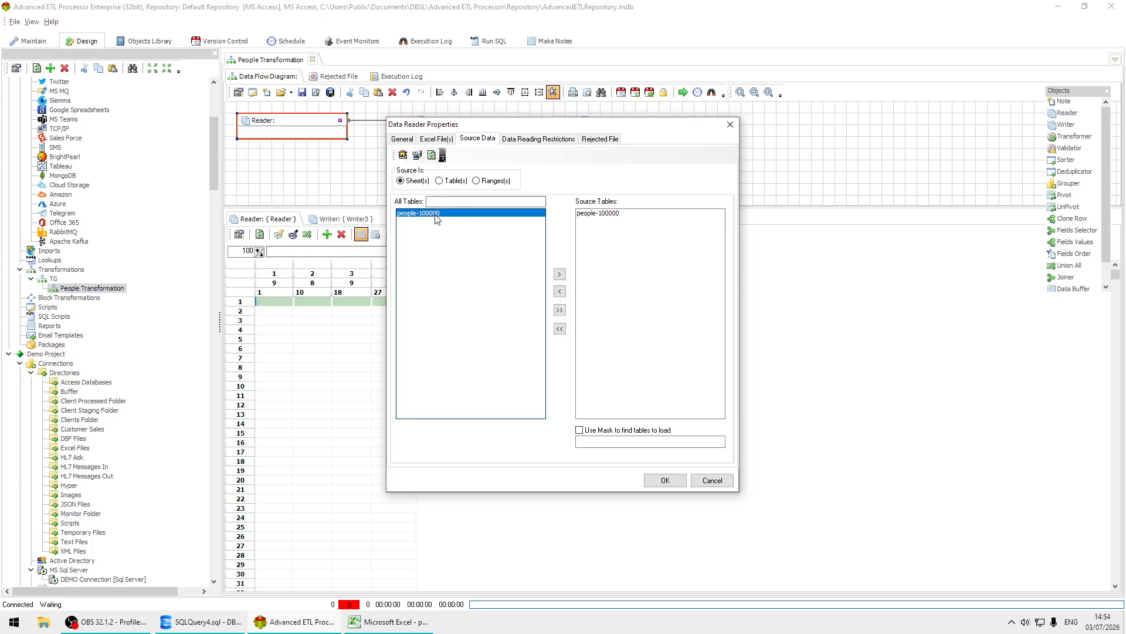
{"action": "left_click", "coordinate": [669, 478]}
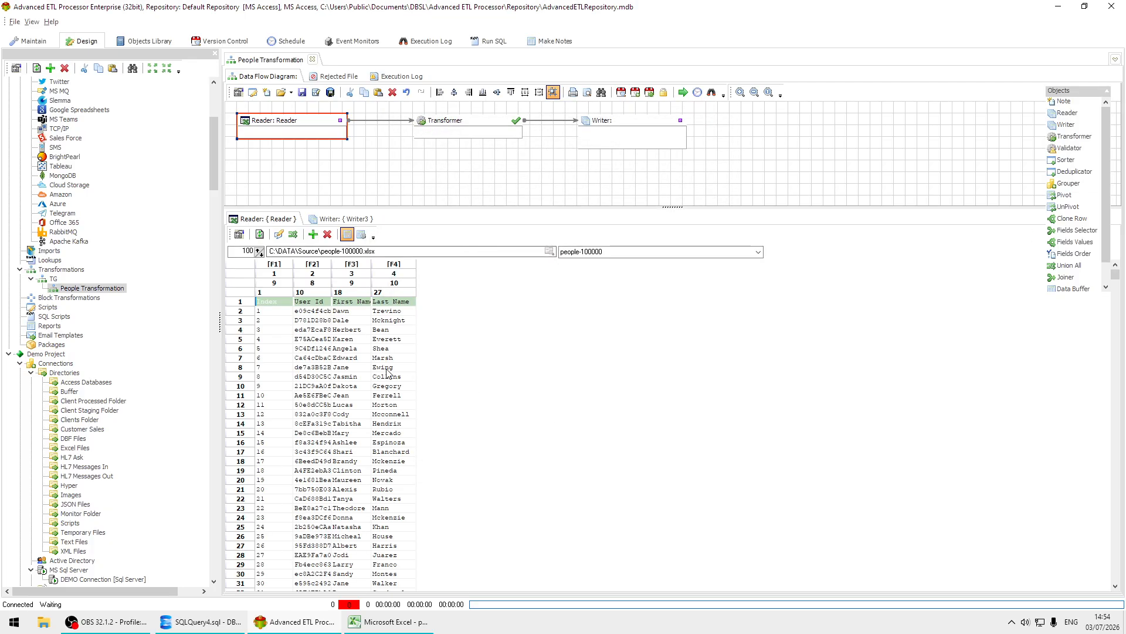
Auto-format the Reader's data grid and set the field names from row 1.
{"action": "left_click", "coordinate": [348, 358]}
{"action": "right_click", "coordinate": [348, 359]}
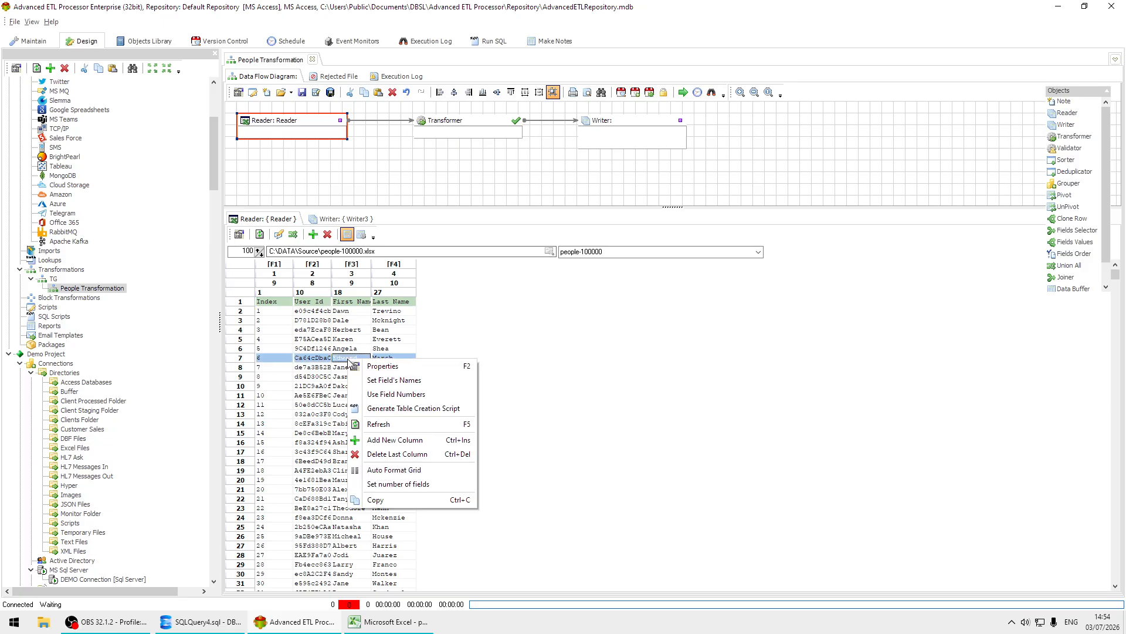
{"action": "left_click", "coordinate": [434, 470]}
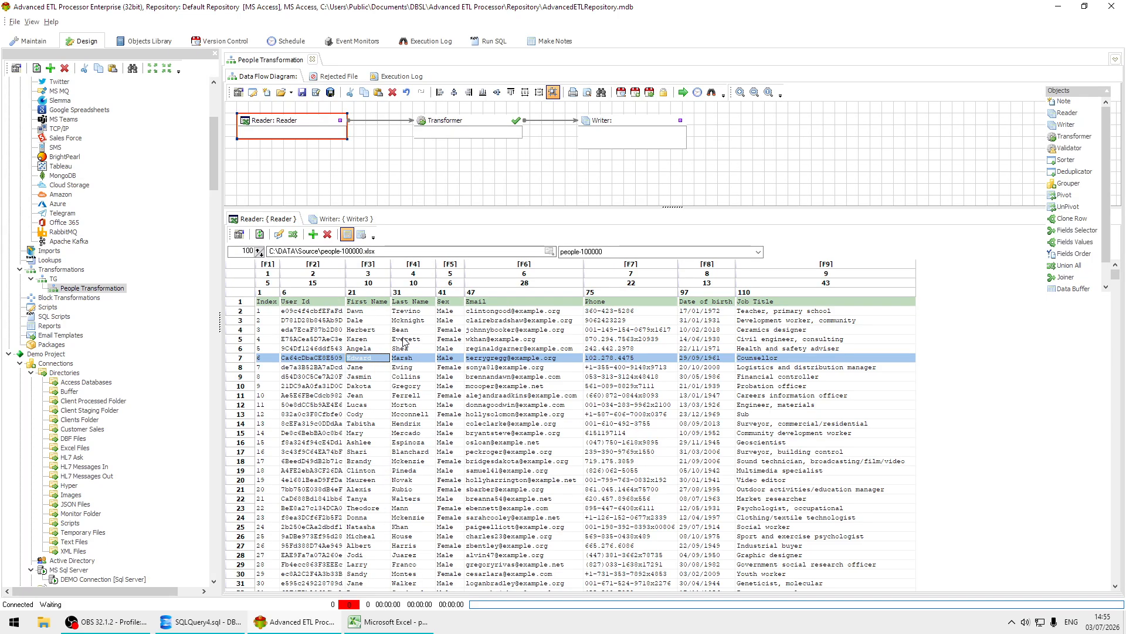
{"action": "left_click", "coordinate": [403, 340]}
{"action": "right_click", "coordinate": [403, 340]}
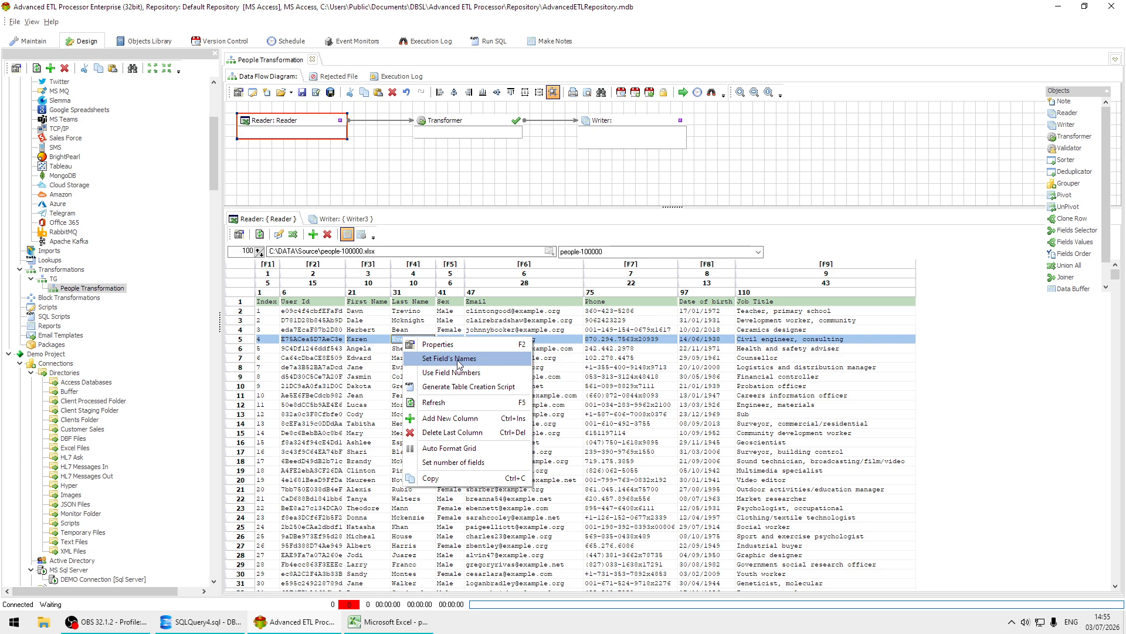
{"action": "left_click", "coordinate": [458, 359]}
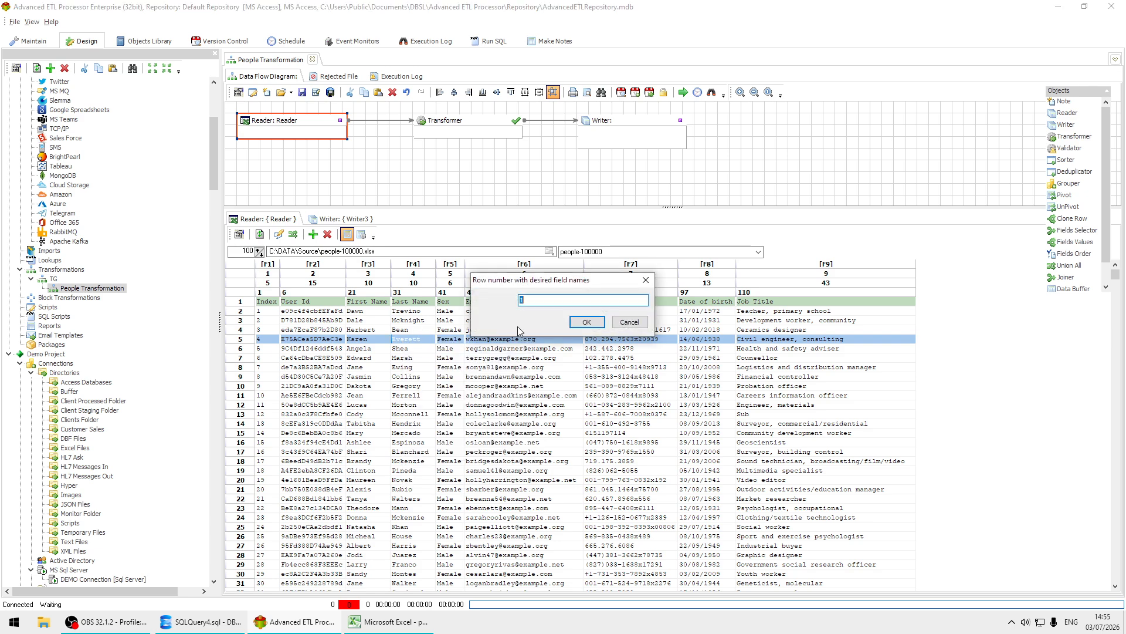
{"action": "left_click", "coordinate": [586, 322]}
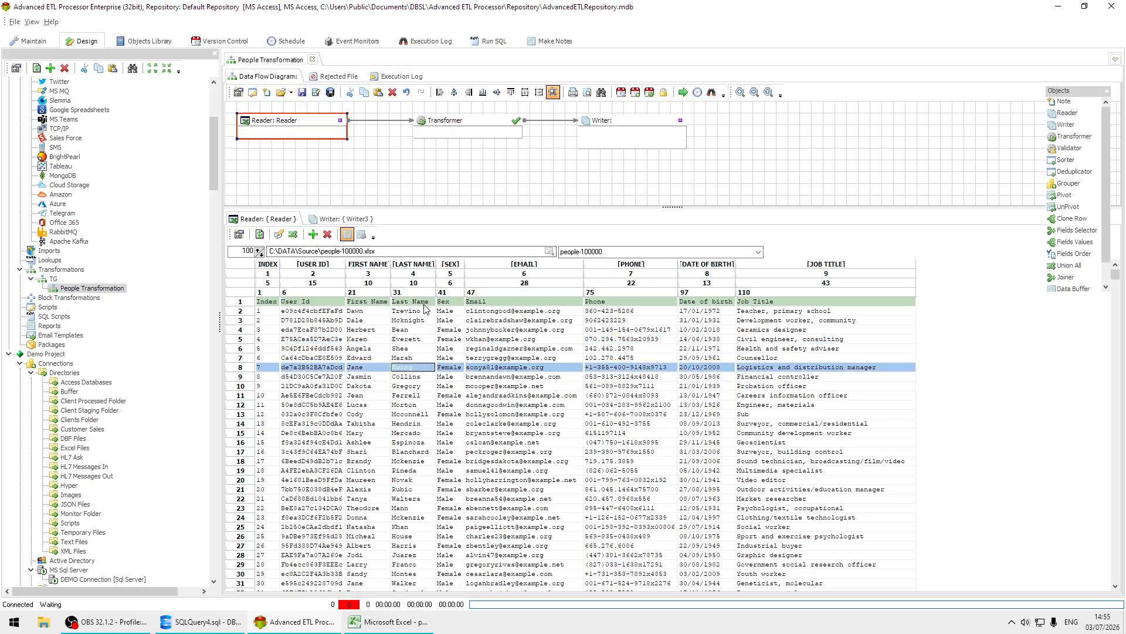
Set the Writer's target type to MS SQL Server, limit connections to the current project, and choose the DEMO Data connection.
{"action": "double_click", "coordinate": [637, 135]}
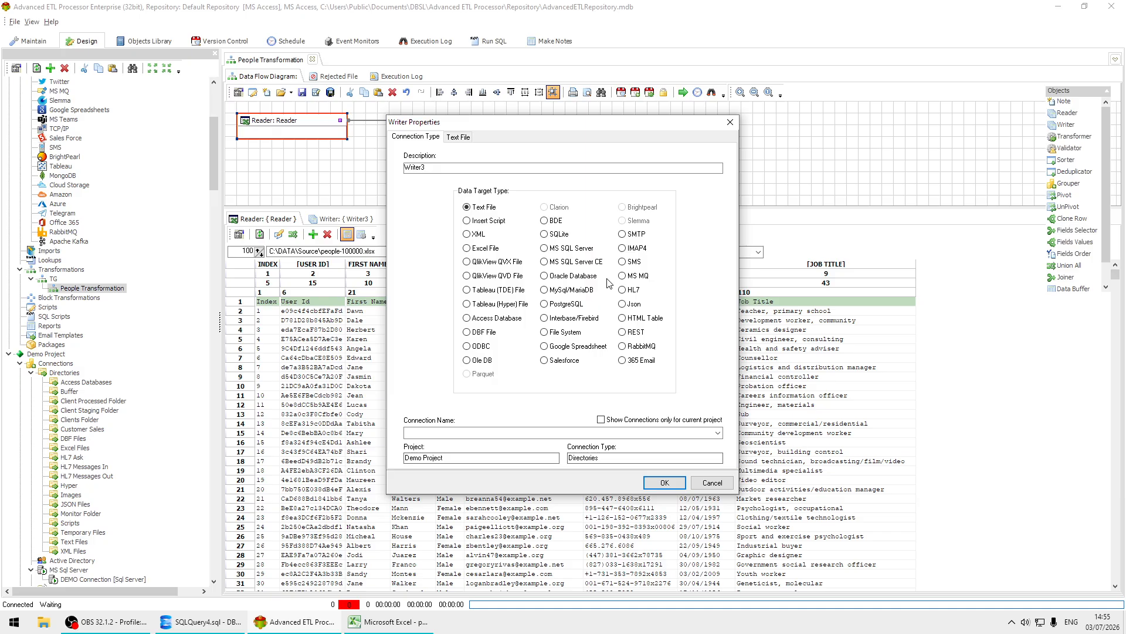
{"action": "left_click", "coordinate": [572, 252]}
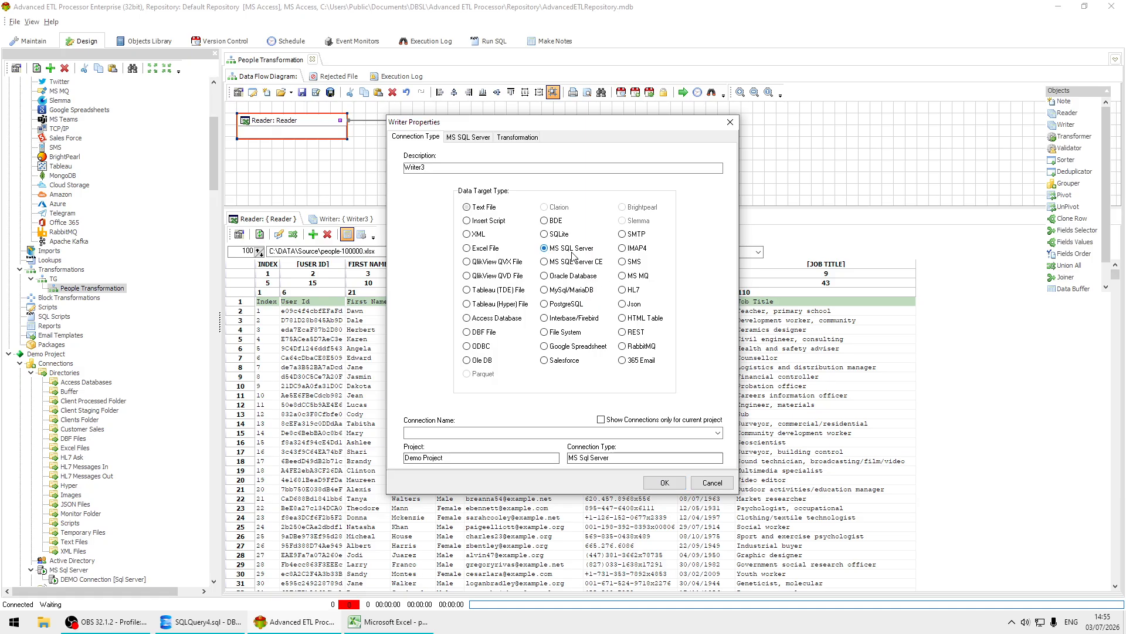
{"action": "left_click", "coordinate": [648, 420]}
{"action": "left_click", "coordinate": [718, 433]}
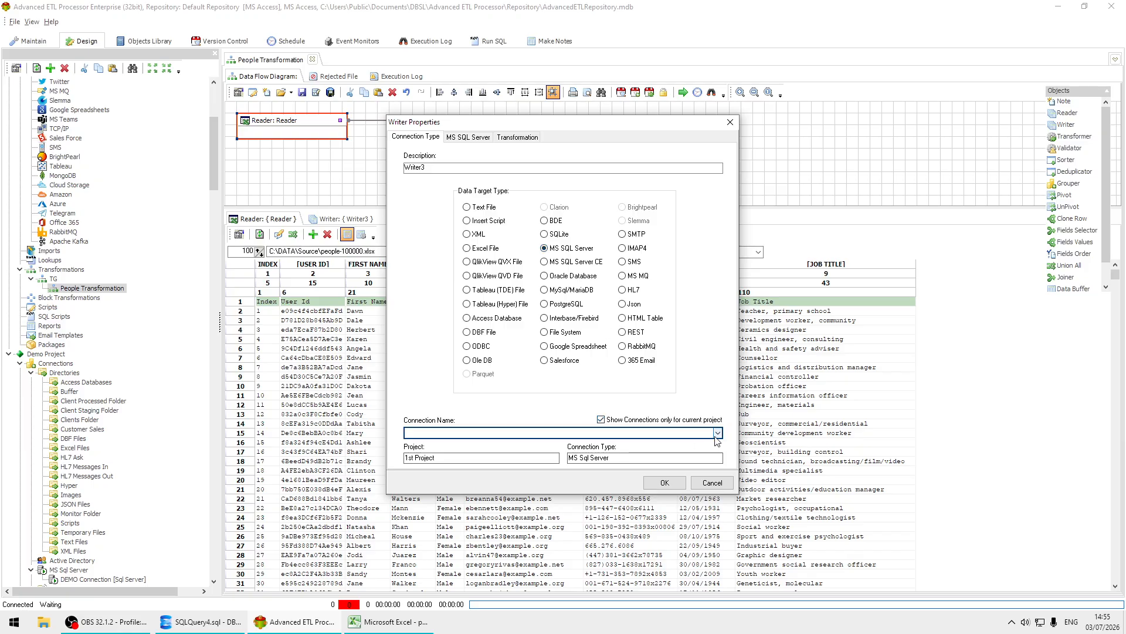
{"action": "left_click", "coordinate": [445, 444]}
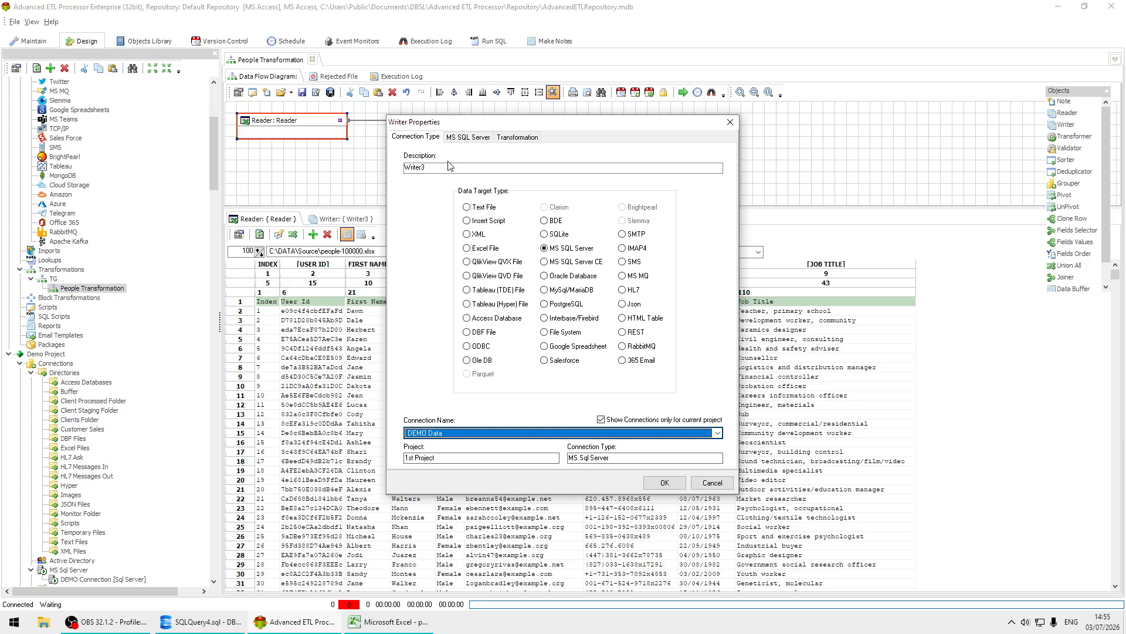
Set the Writer's target table to [DEMO].[dbo].[PEOPLE] and apply the Writer properties.
{"action": "left_click", "coordinate": [469, 137]}
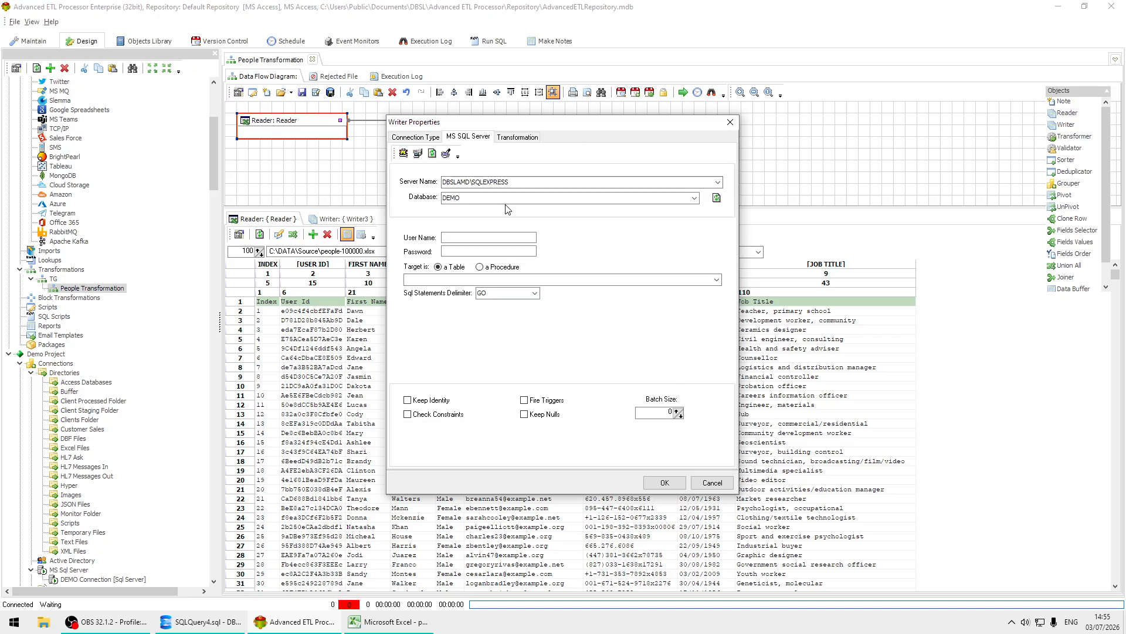
{"action": "left_click", "coordinate": [716, 280]}
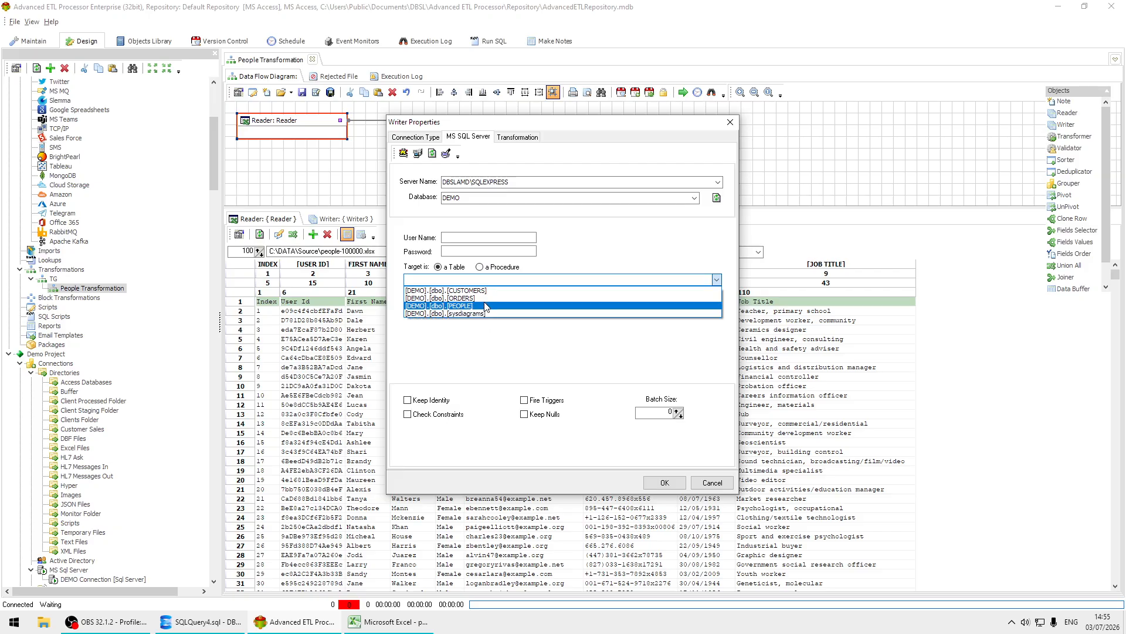
{"action": "left_click", "coordinate": [484, 298]}
{"action": "left_click", "coordinate": [717, 281]}
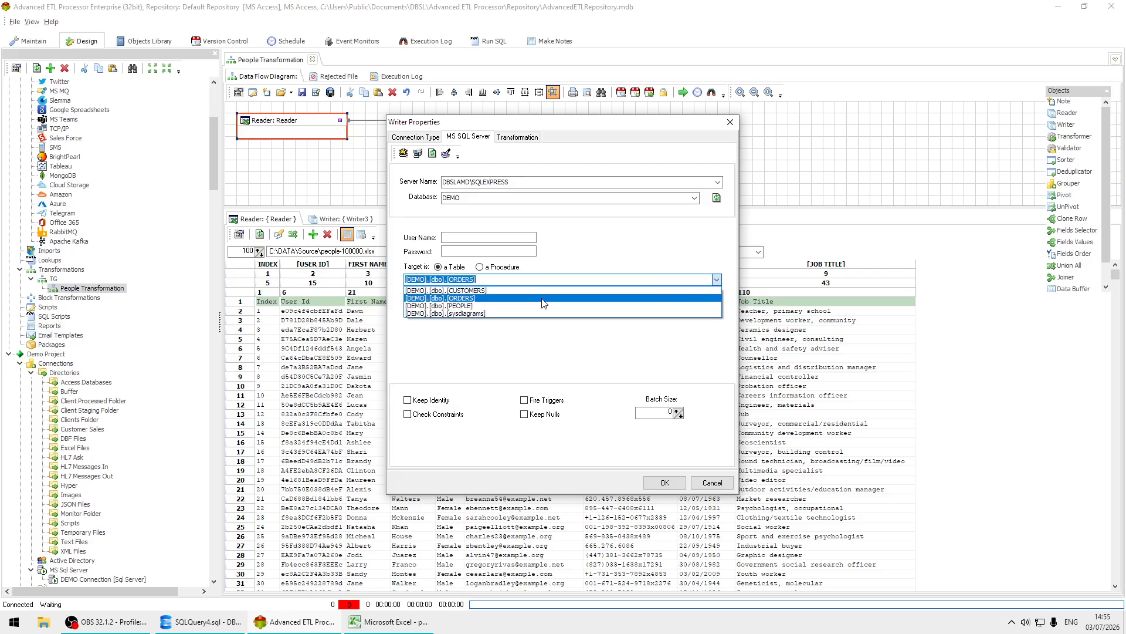
{"action": "left_click", "coordinate": [515, 306]}
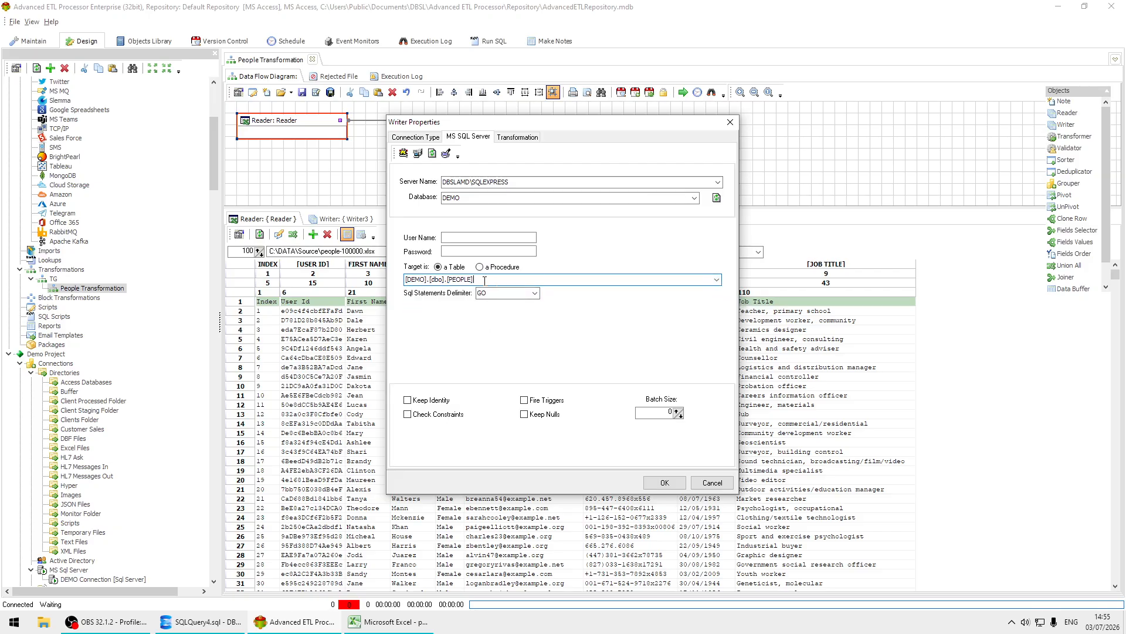
{"action": "left_click", "coordinate": [679, 485]}
Add "truncate table [DEMO].[dbo].[PEOPLE]" as the SQL to run before the Writer loads data.
{"action": "right_click", "coordinate": [637, 122]}
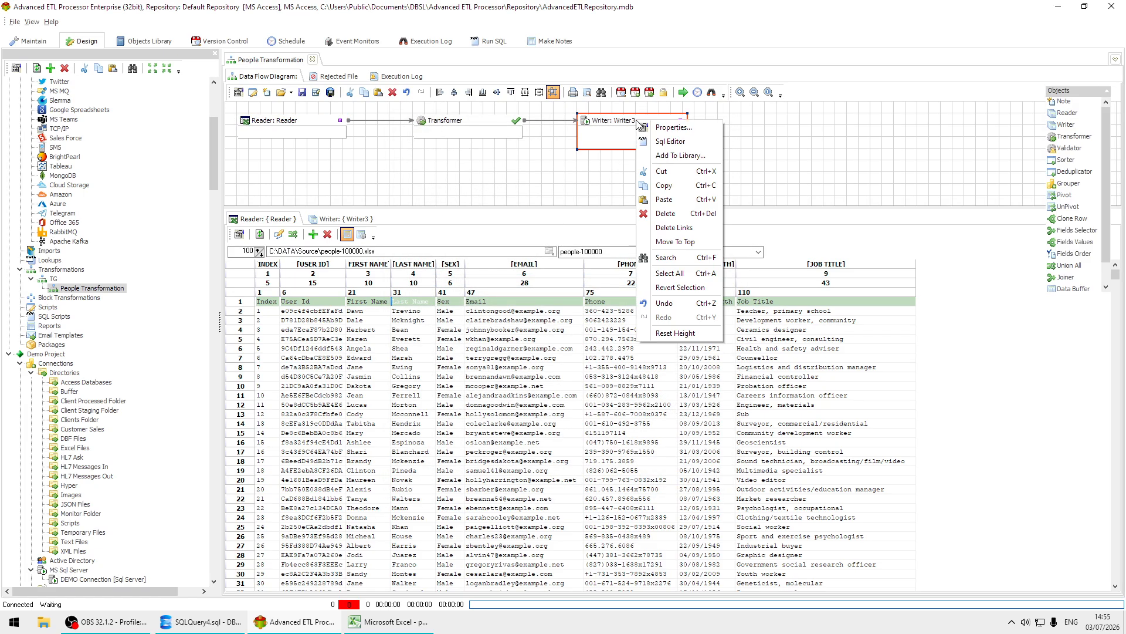
{"action": "left_click", "coordinate": [672, 143]}
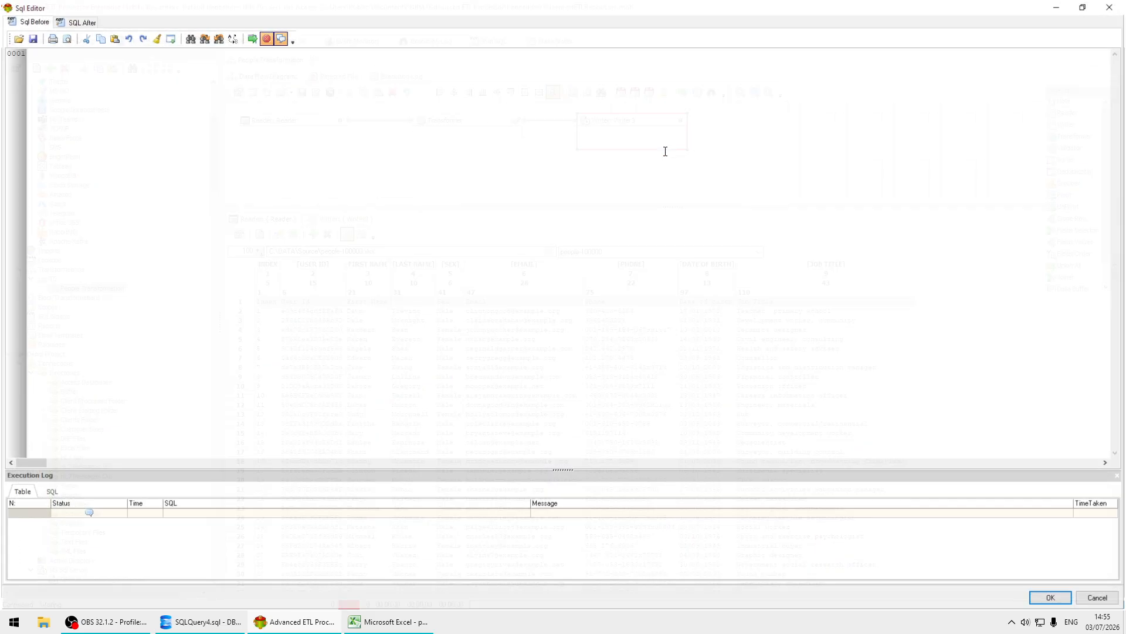
{"action": "left_click", "coordinate": [75, 64]}
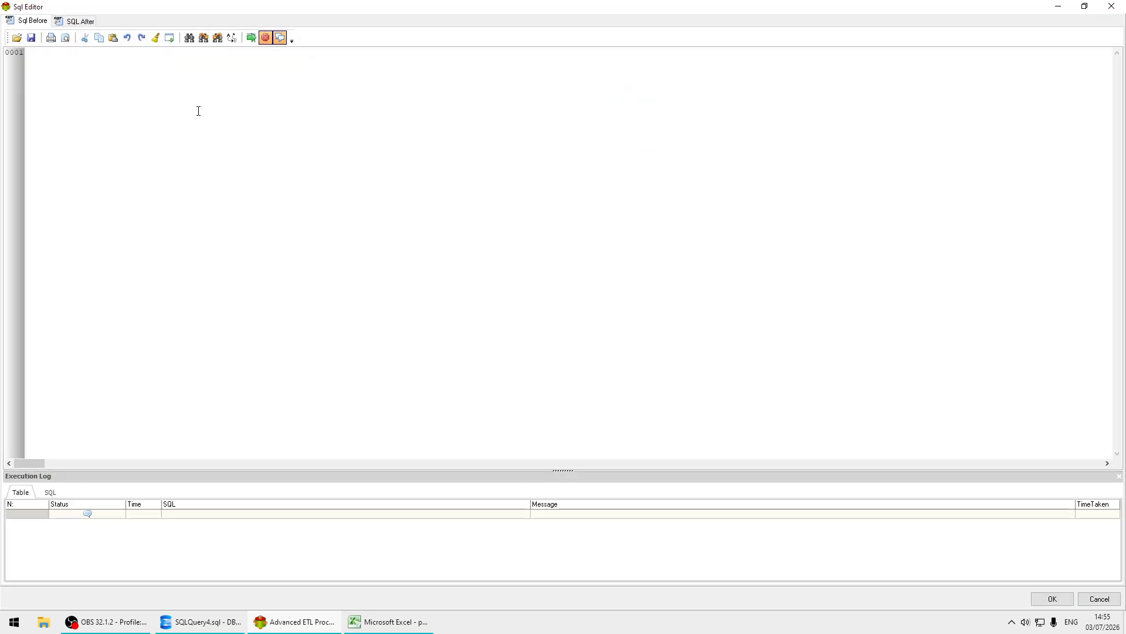
{"action": "type", "text": "[DEMO].[dbo].[PEOPLE]"}
{"action": "key", "text": "Home"}
{"action": "type", "text": "tr"}
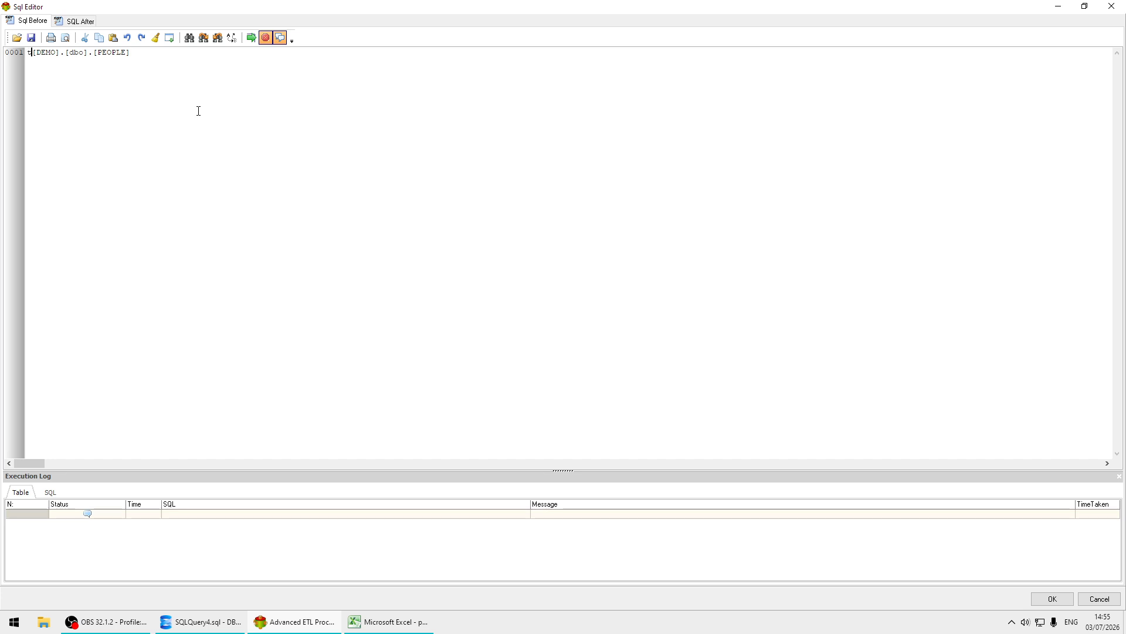
{"action": "type", "text": "uncate table"}
{"action": "left_click", "coordinate": [1062, 601]}
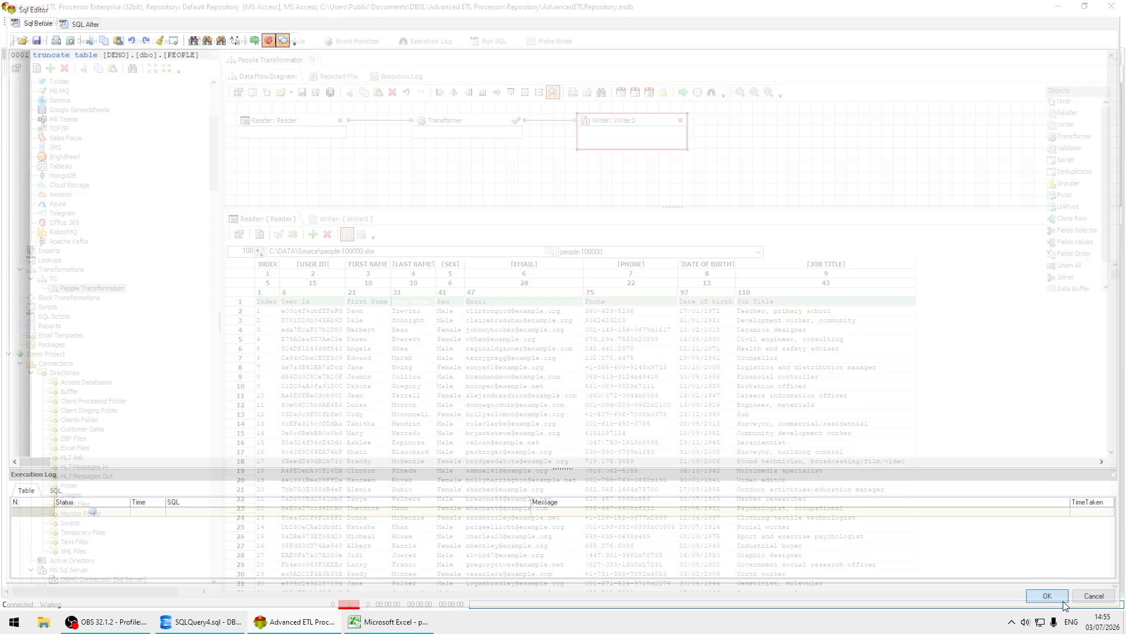
Tighten the data flow layout, and in the Transformer auto-map the source fields to the target fields by field name.
{"action": "left_click", "coordinate": [432, 131]}
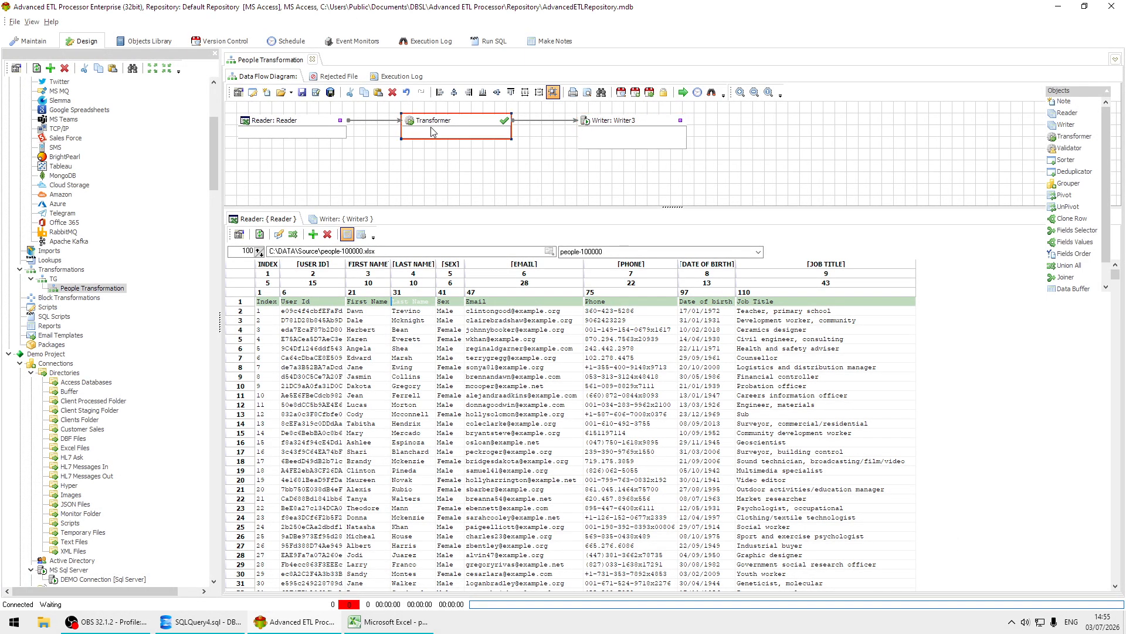
{"action": "left_click_drag", "start_coordinate": [622, 127], "coordinate": [589, 129]}
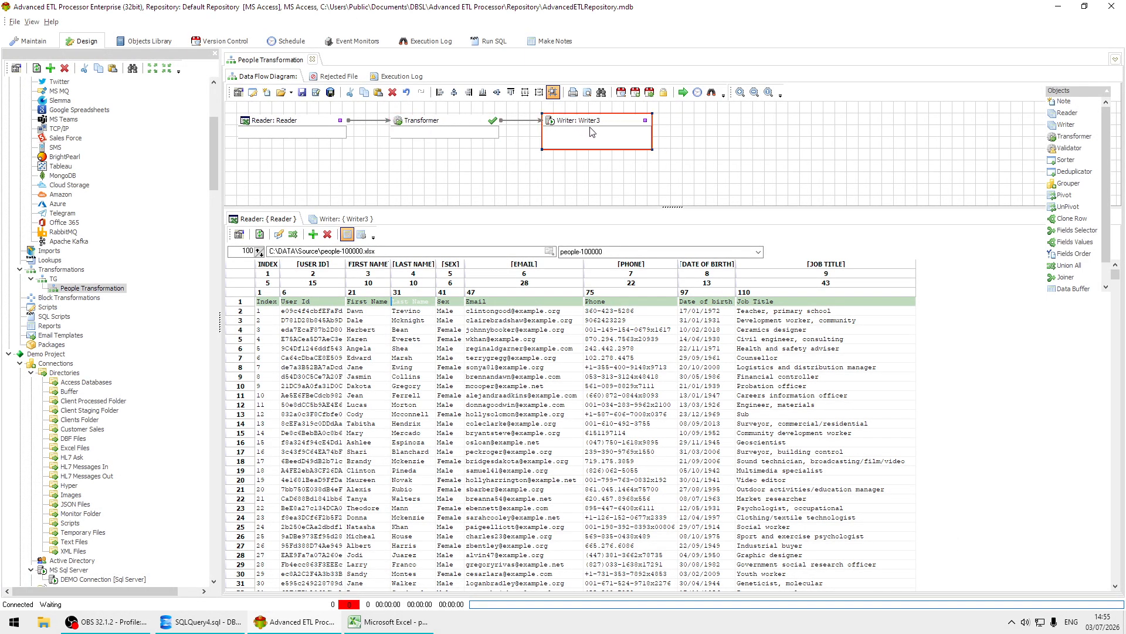
{"action": "double_click", "coordinate": [433, 128]}
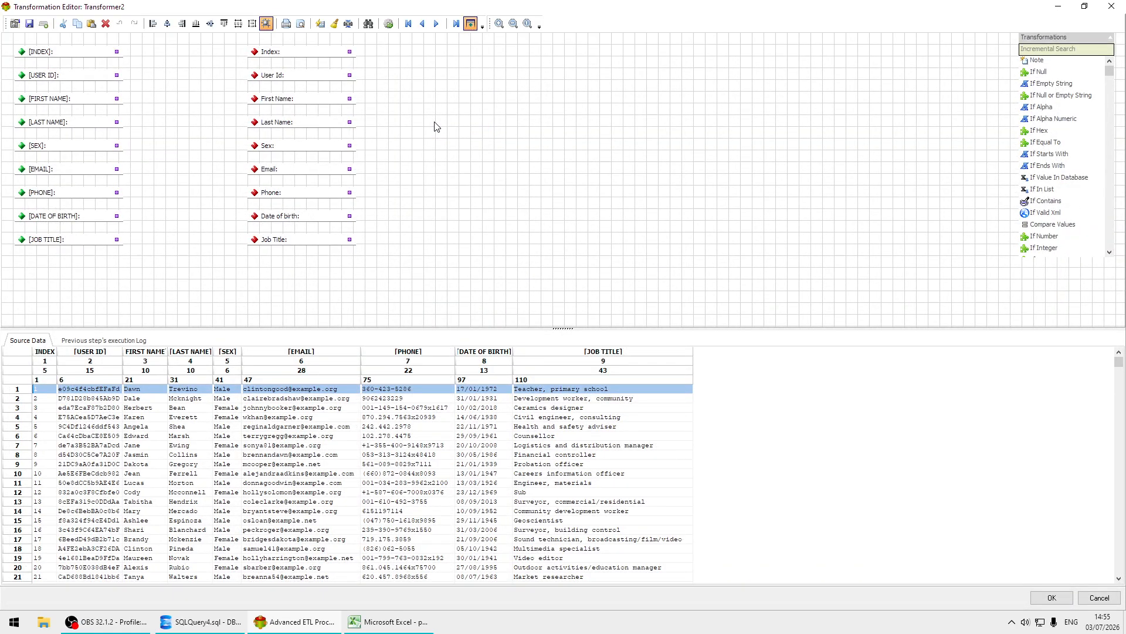
{"action": "left_click", "coordinate": [327, 26]}
{"action": "left_click", "coordinate": [676, 288]}
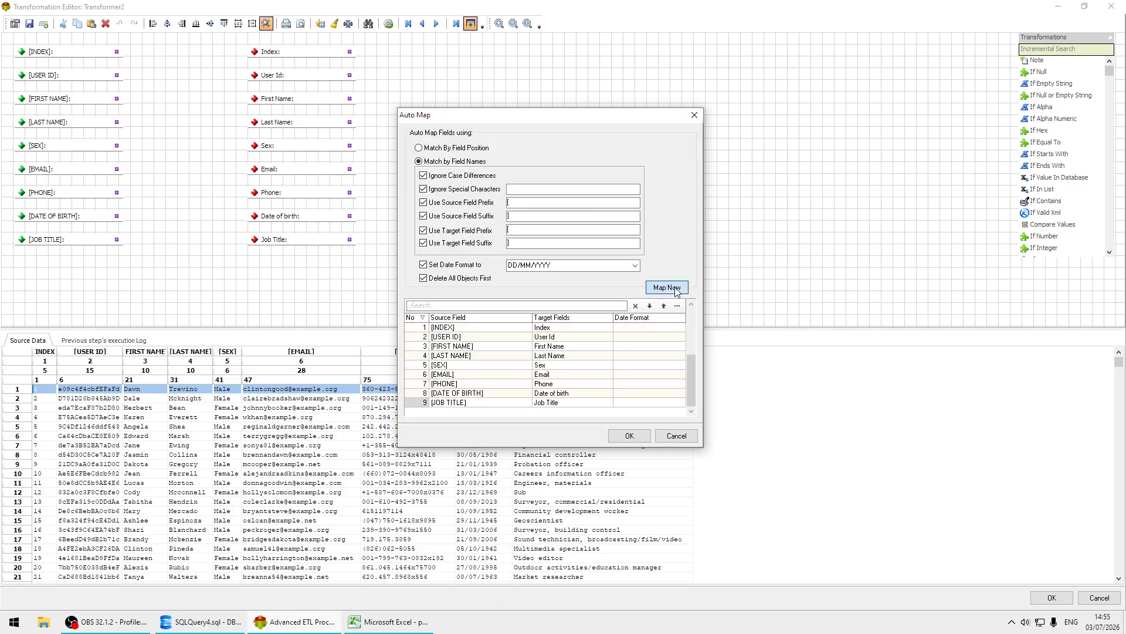
{"action": "left_click", "coordinate": [629, 436]}
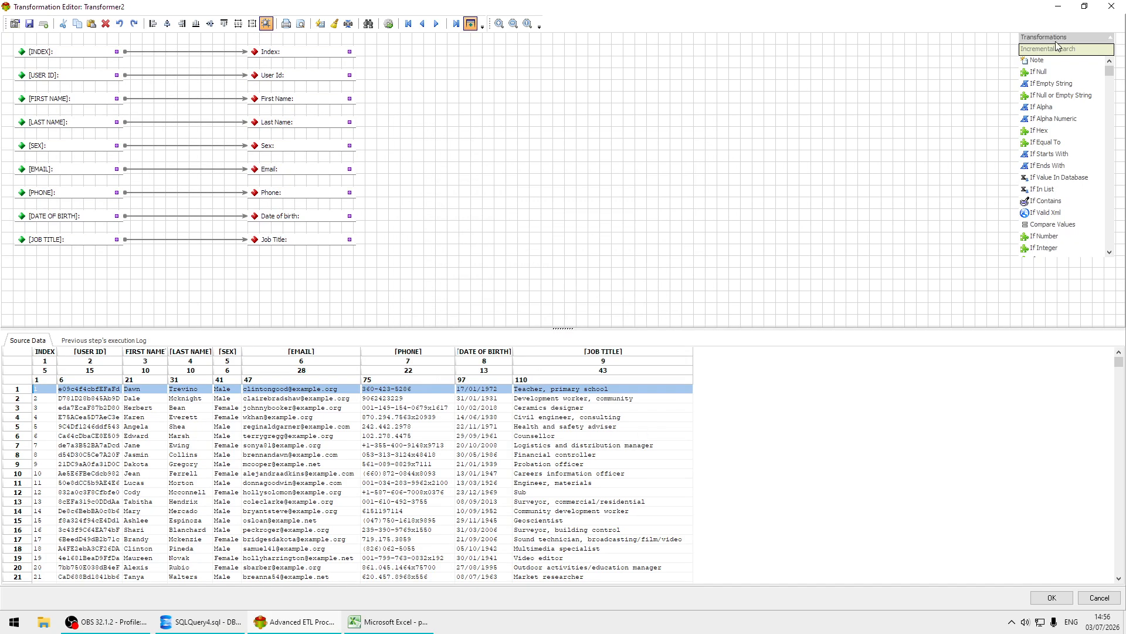
{"action": "left_click_drag", "start_coordinate": [1051, 39], "coordinate": [1068, 38]}
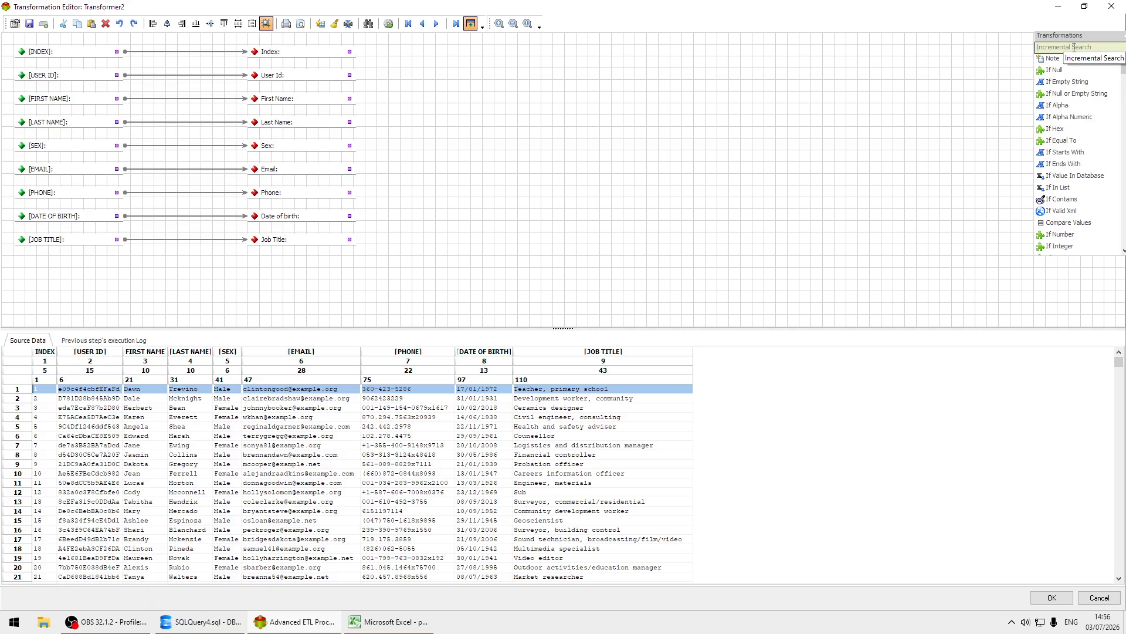
Search the transformations for "date" and insert a Date Format between the source DATE OF BIRTH and target Date of birth fields.
{"action": "left_click", "coordinate": [1074, 48]}
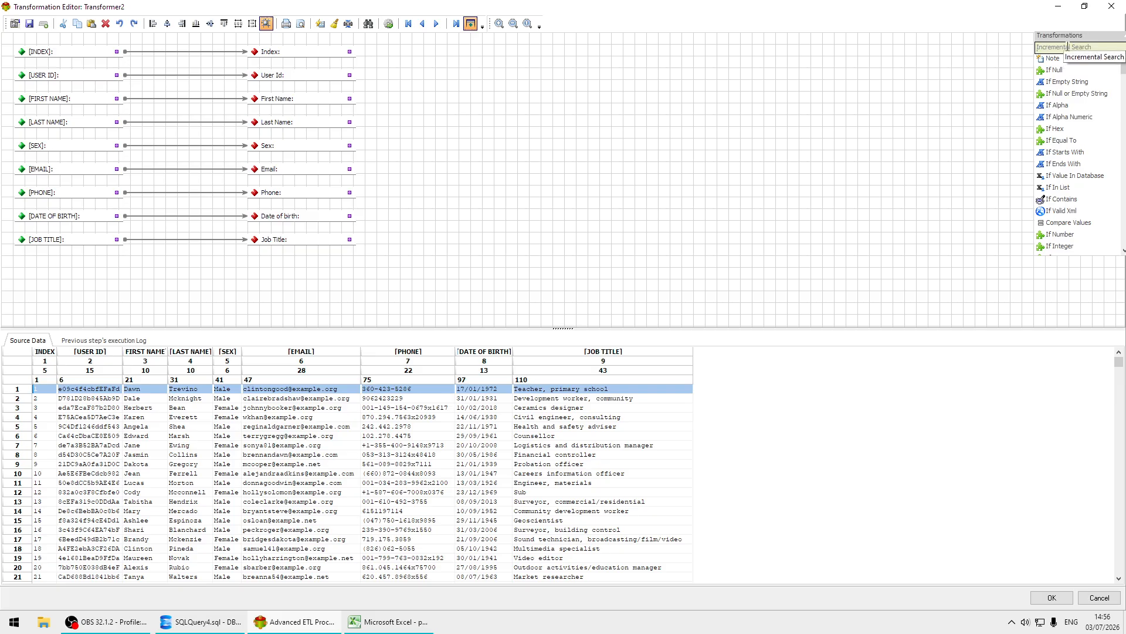
{"action": "left_click", "coordinate": [1068, 46]}
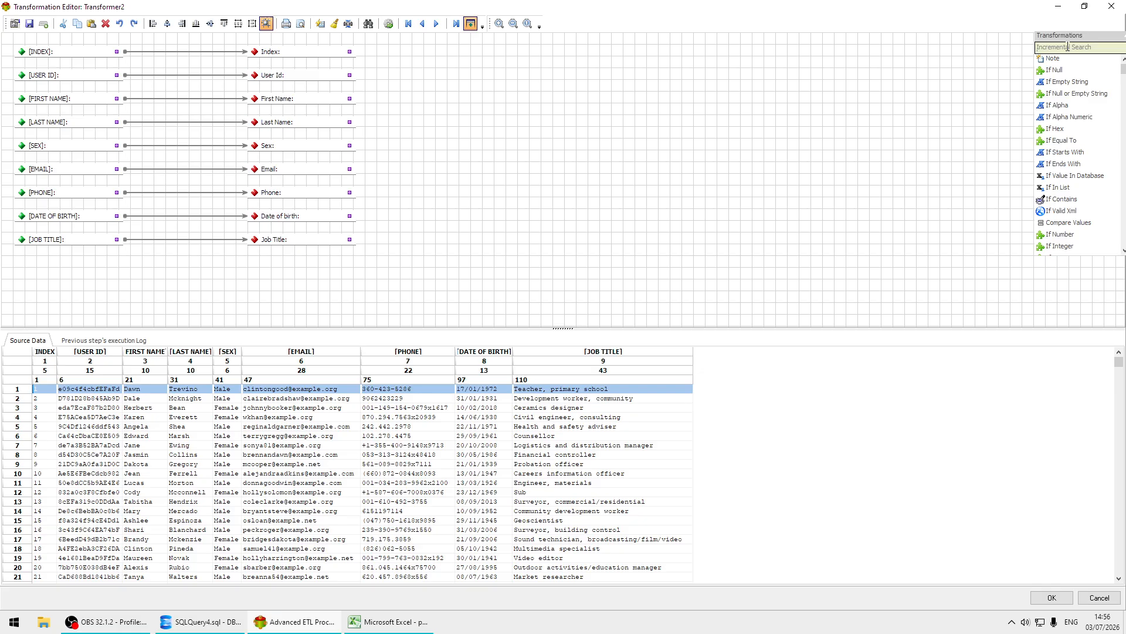
{"action": "type", "text": "date"}
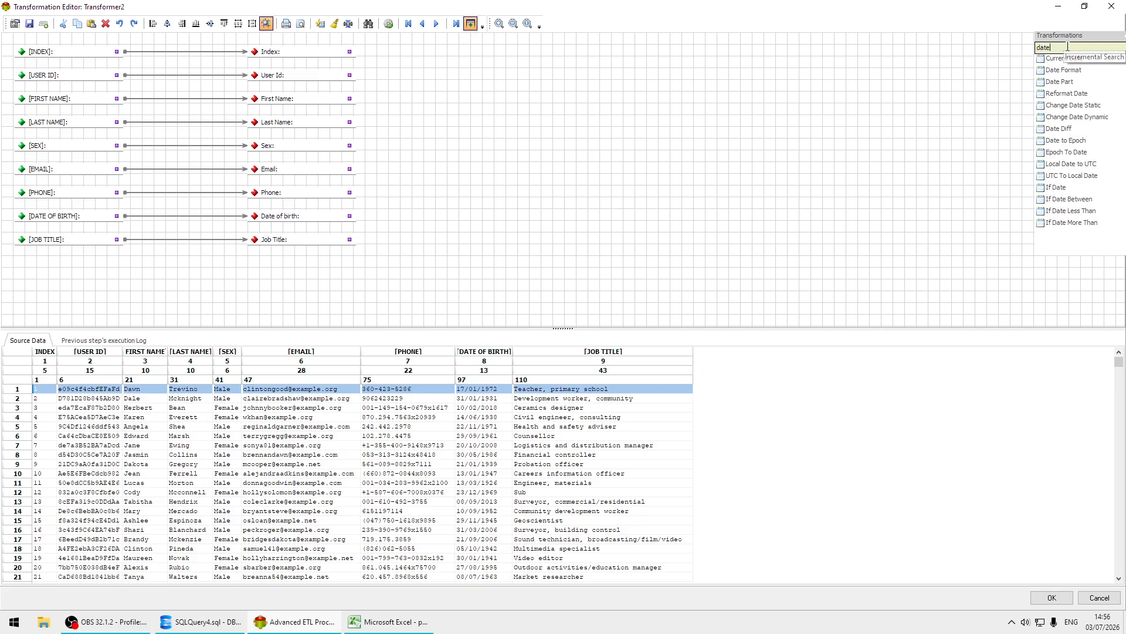
{"action": "left_click", "coordinate": [1075, 71]}
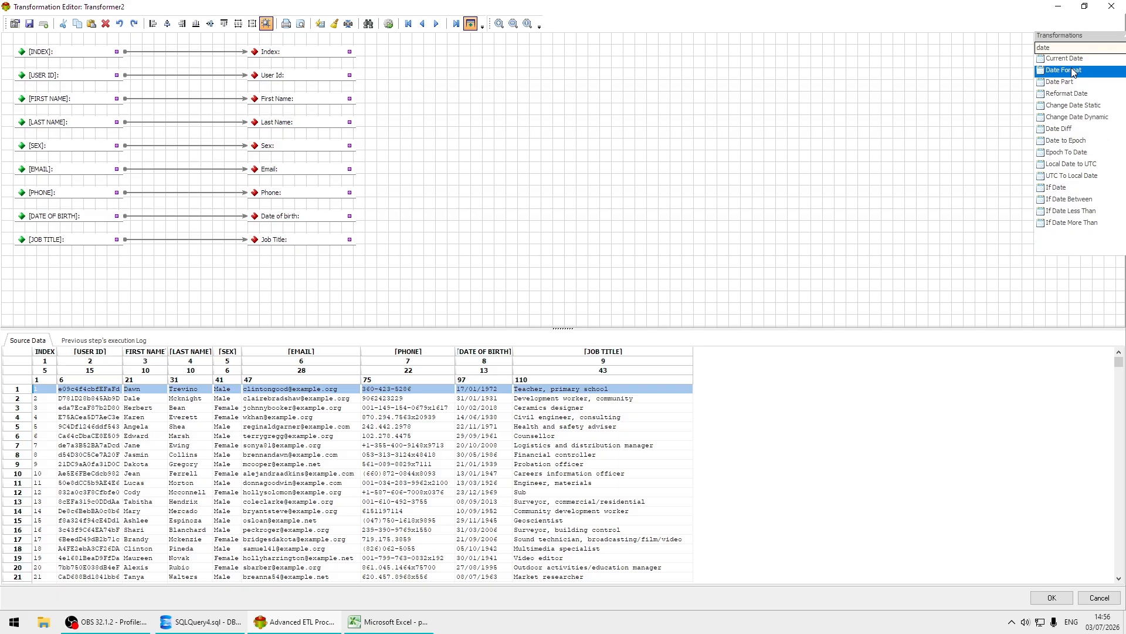
{"action": "left_click_drag", "start_coordinate": [1074, 71], "coordinate": [219, 100]}
{"action": "left_click_drag", "start_coordinate": [148, 217], "coordinate": [149, 216]}
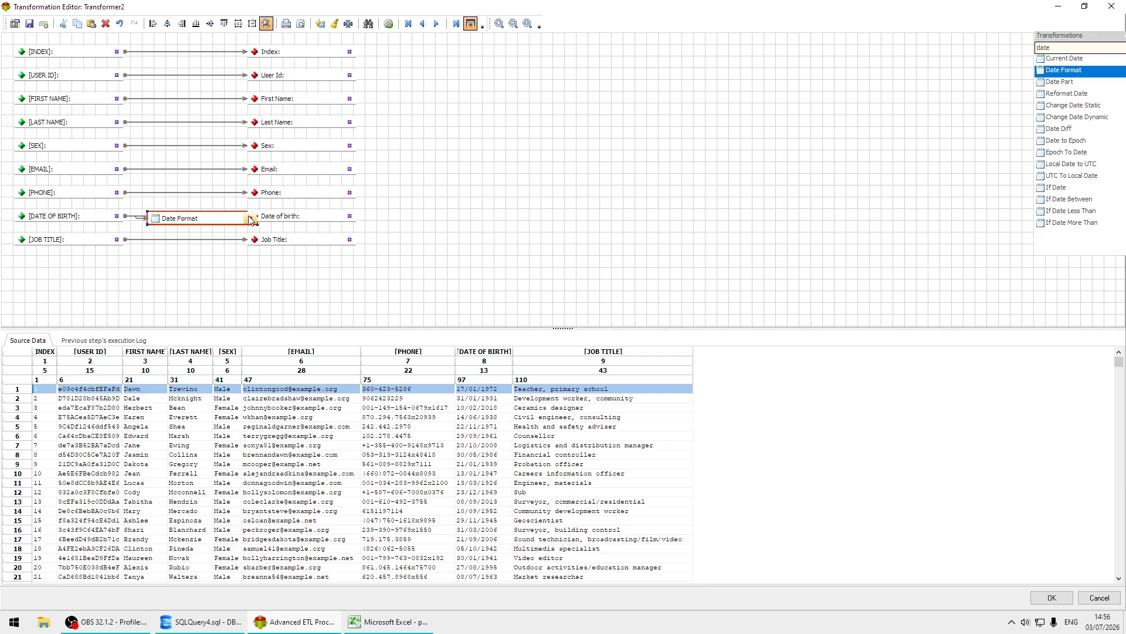
{"action": "left_click_drag", "start_coordinate": [297, 220], "coordinate": [335, 231]}
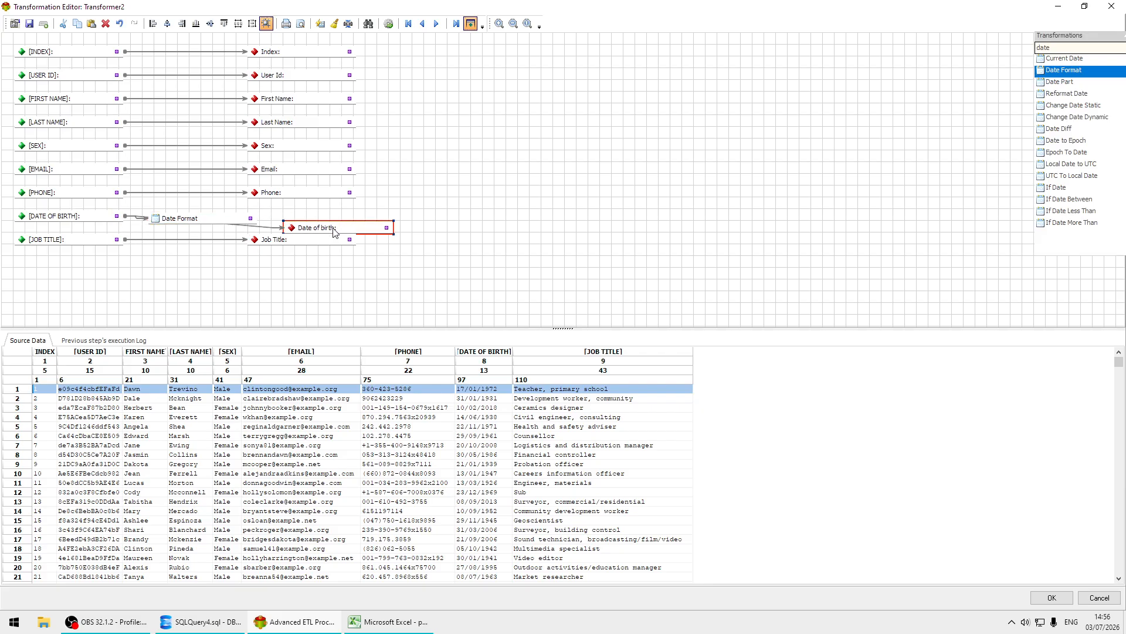
{"action": "left_click_drag", "start_coordinate": [250, 218], "coordinate": [294, 227]}
Replace the Date Format's default selected format with DD/MM/YYYY and apply the properties.
{"action": "double_click", "coordinate": [208, 218]}
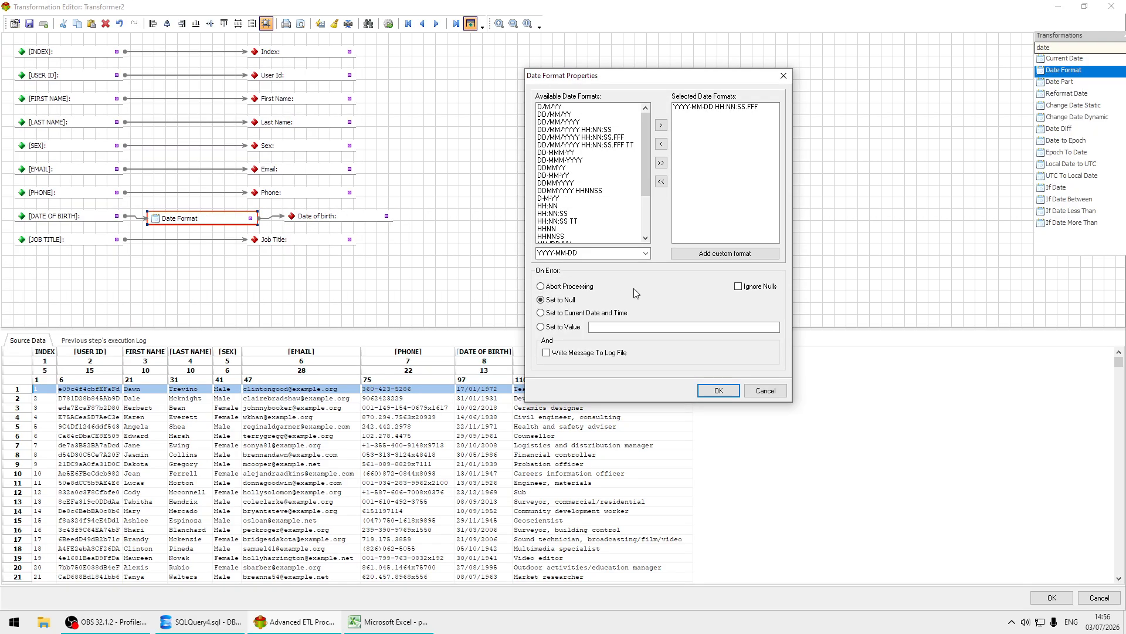
{"action": "left_click", "coordinate": [742, 108]}
{"action": "double_click", "coordinate": [744, 112]}
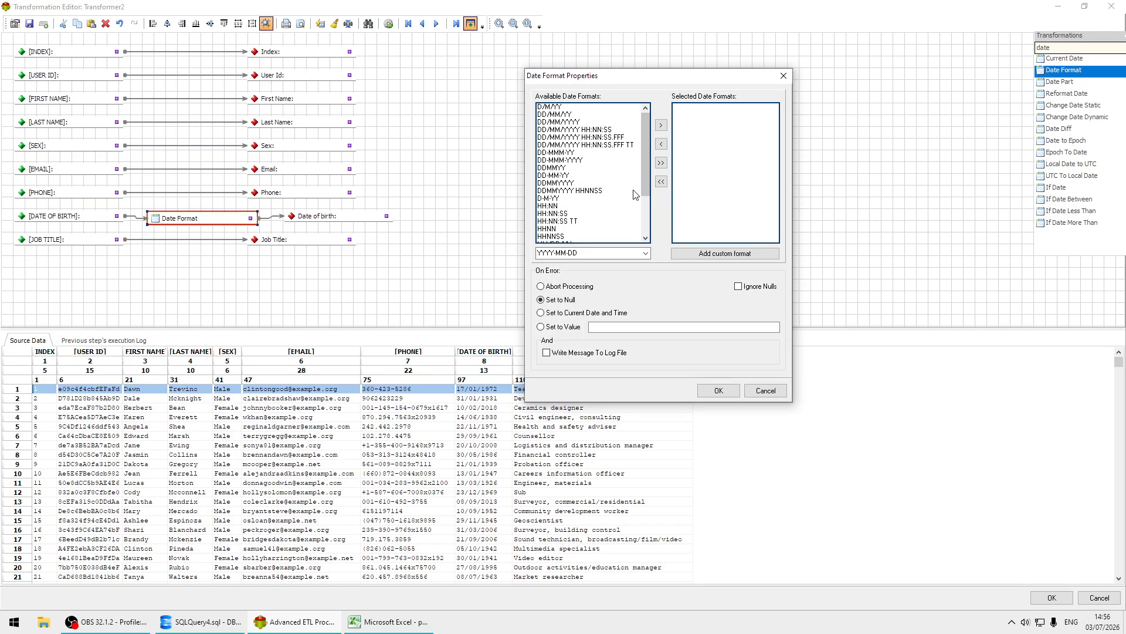
{"action": "left_click", "coordinate": [565, 124]}
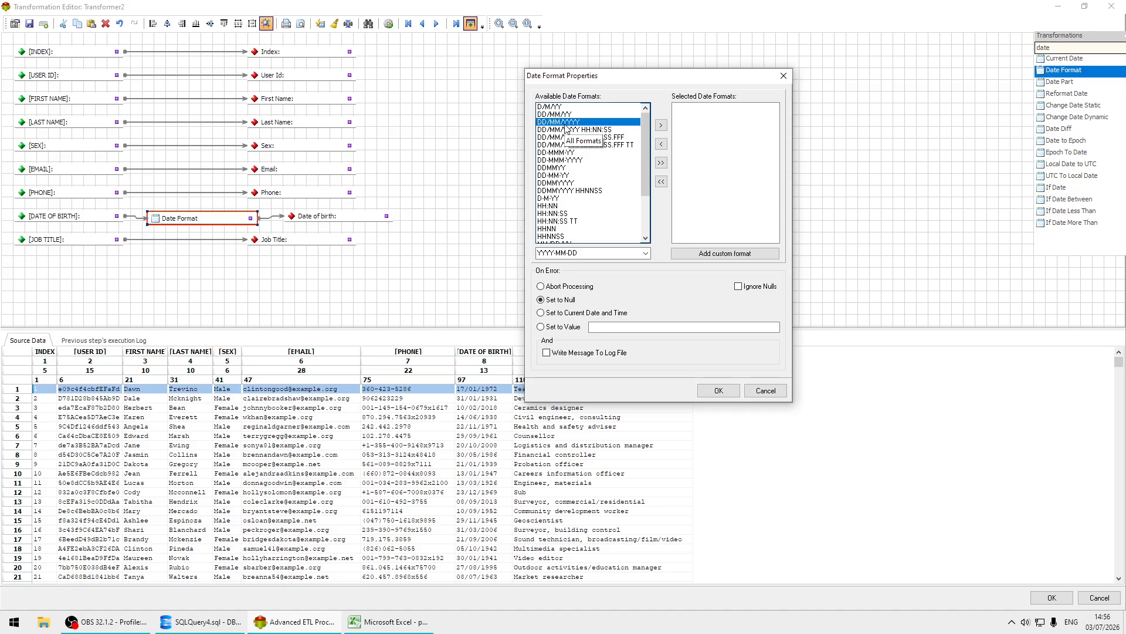
{"action": "double_click", "coordinate": [565, 125]}
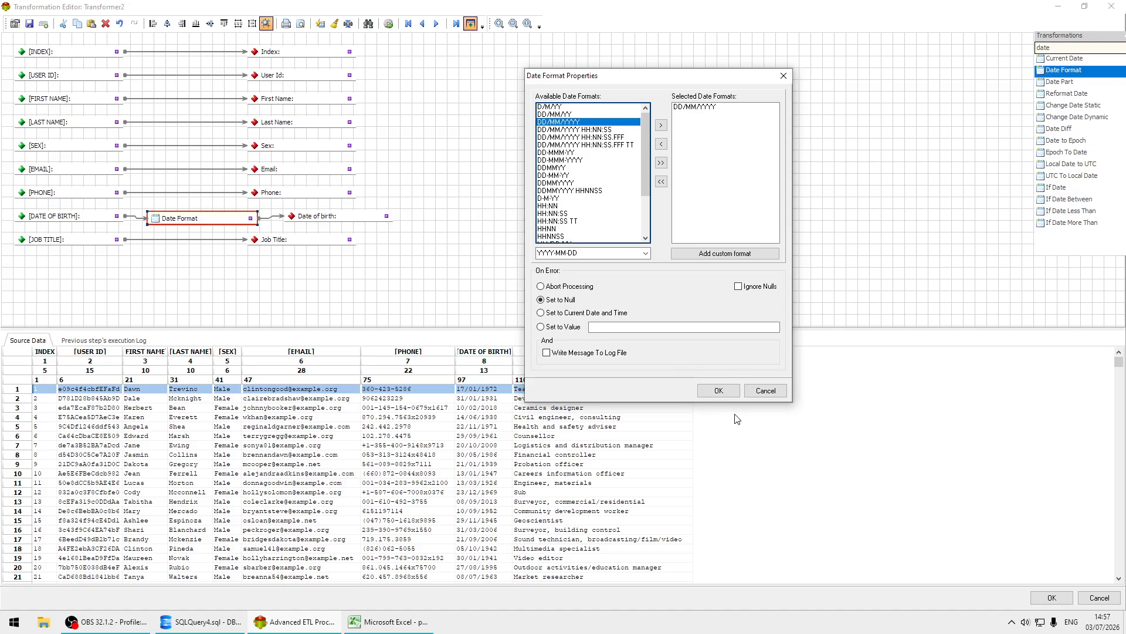
{"action": "left_click", "coordinate": [719, 391]}
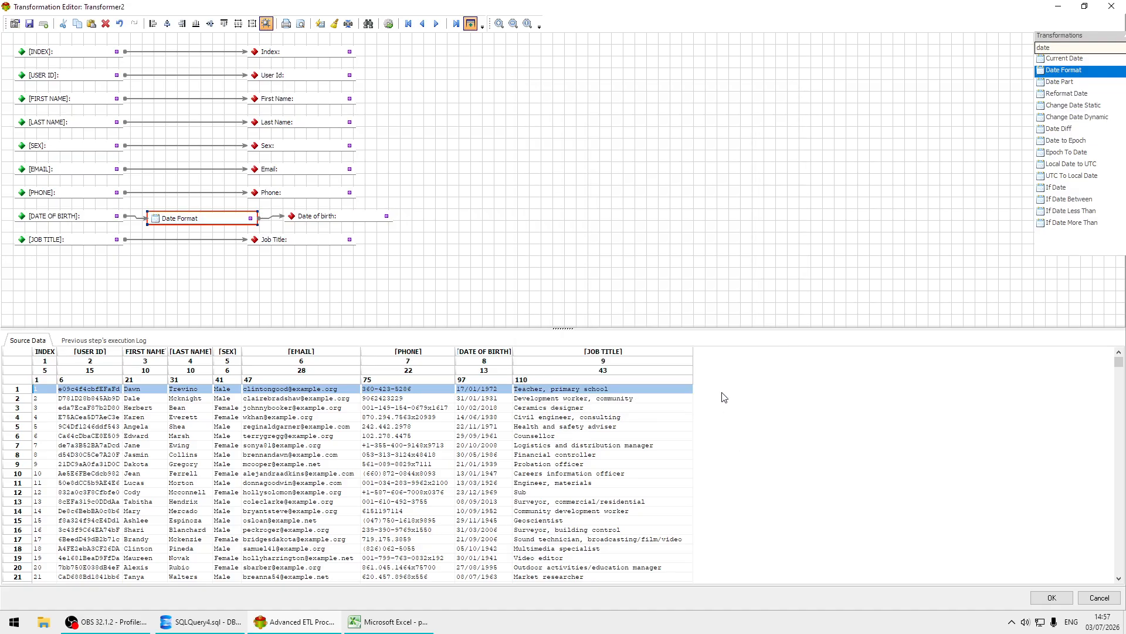
Process the data and step through several source rows to check the date of birth conversion.
{"action": "left_click", "coordinate": [389, 24]}
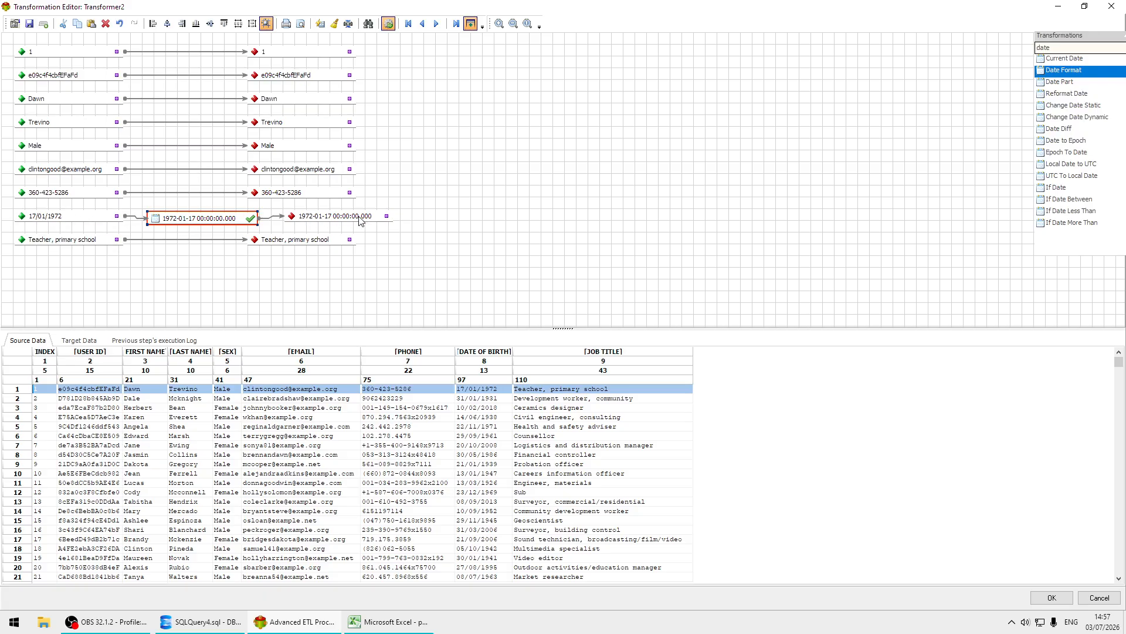
{"action": "mouse_move", "coordinate": [355, 222]}
{"action": "left_click", "coordinate": [463, 482]}
{"action": "left_click", "coordinate": [370, 491]}
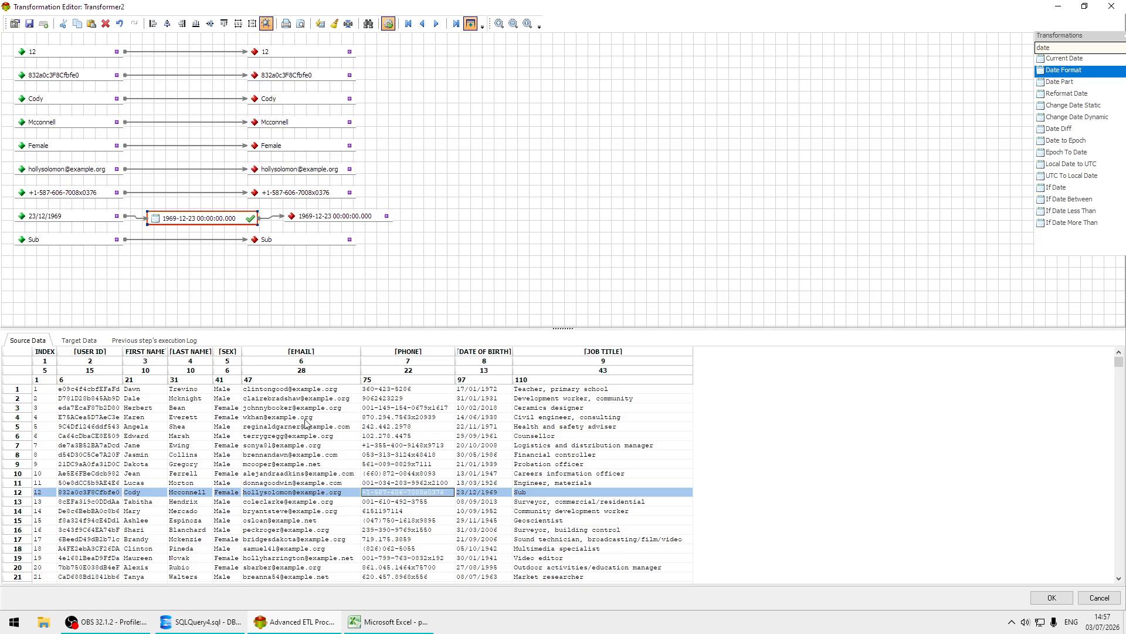
{"action": "left_click", "coordinate": [304, 408]}
{"action": "left_click", "coordinate": [297, 464]}
{"action": "left_click", "coordinate": [305, 409]}
{"action": "left_click", "coordinate": [307, 465]}
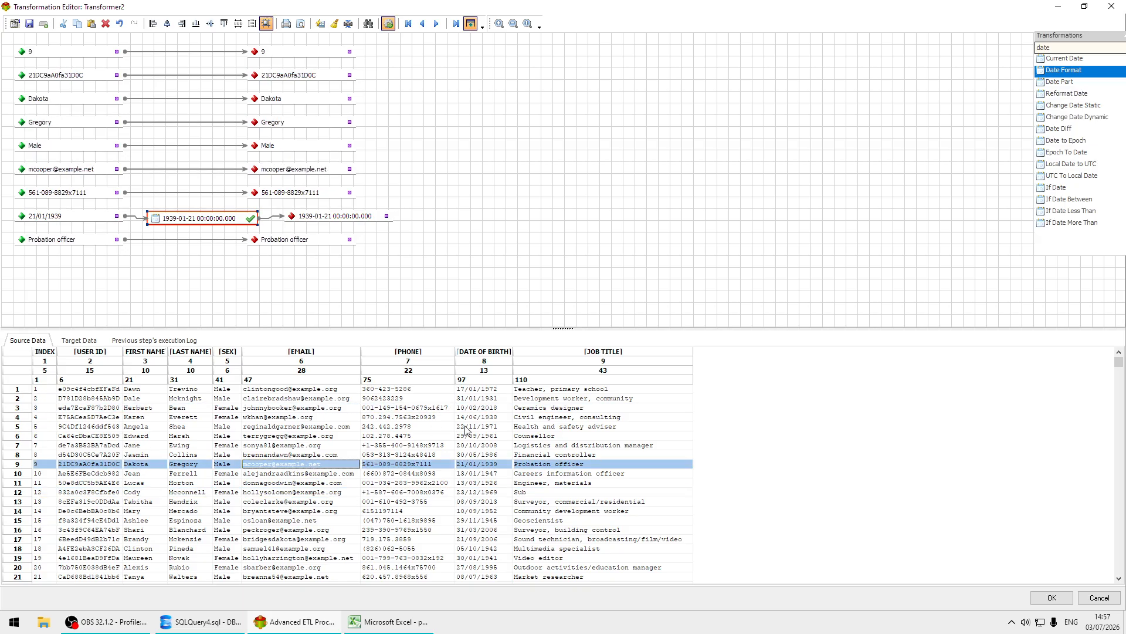
Enter the invalid value "ddd" as the third source row's date of birth to test error handling.
{"action": "left_click", "coordinate": [497, 408]}
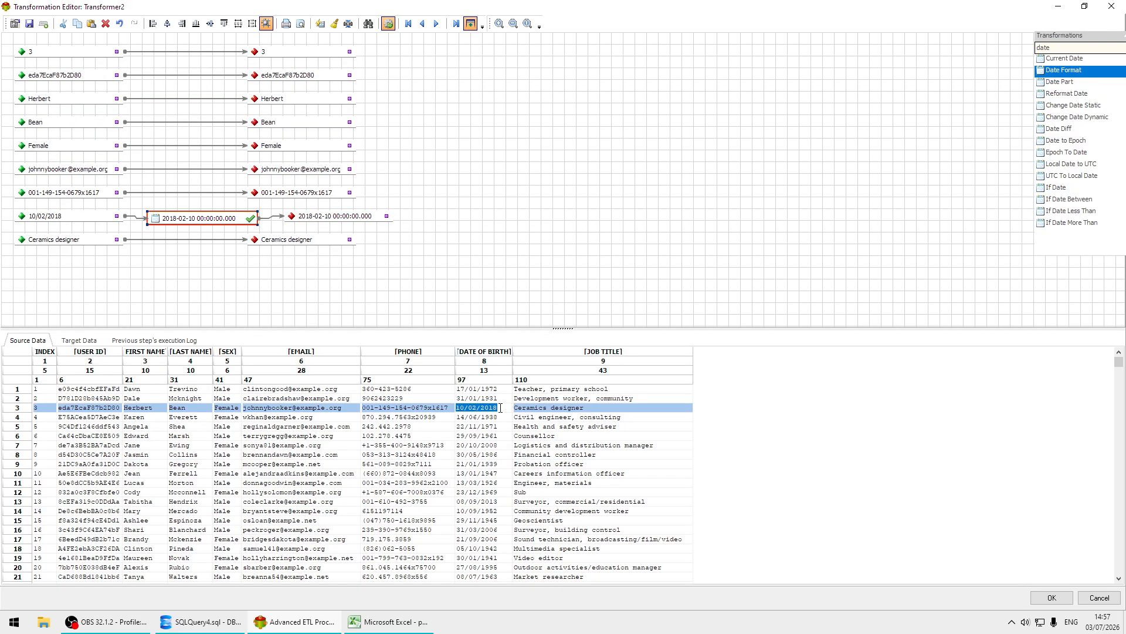
{"action": "type", "text": "ddd"}
{"action": "key", "text": "Return"}
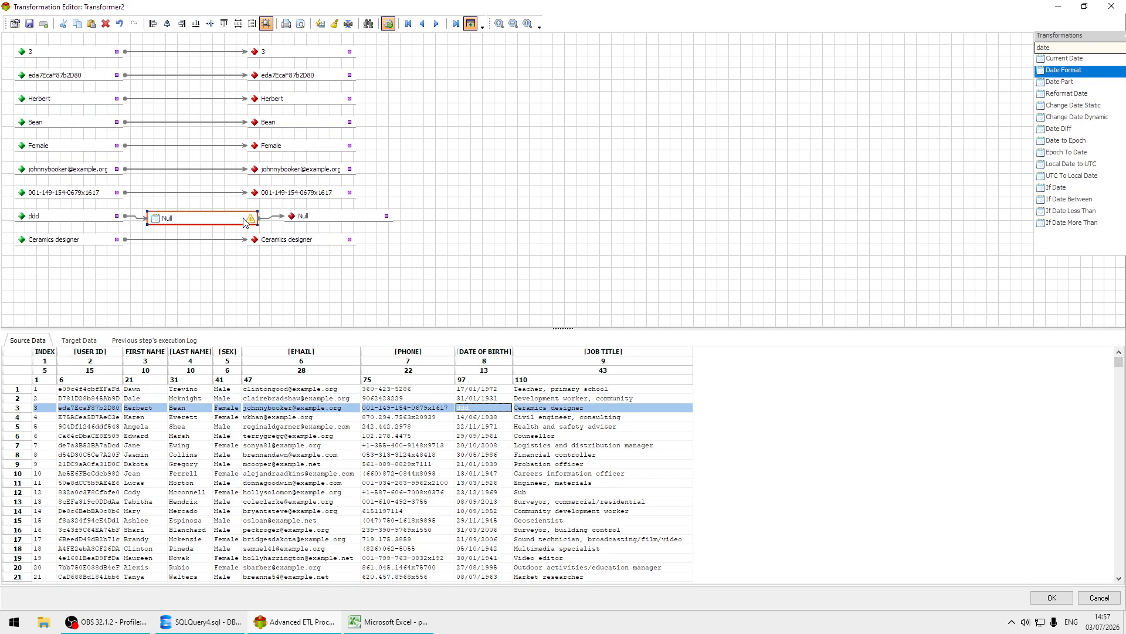
Try to make the Date Format use the current date and time on error, and recheck the neighbouring source rows.
{"action": "left_click", "coordinate": [222, 222]}
{"action": "double_click", "coordinate": [222, 222]}
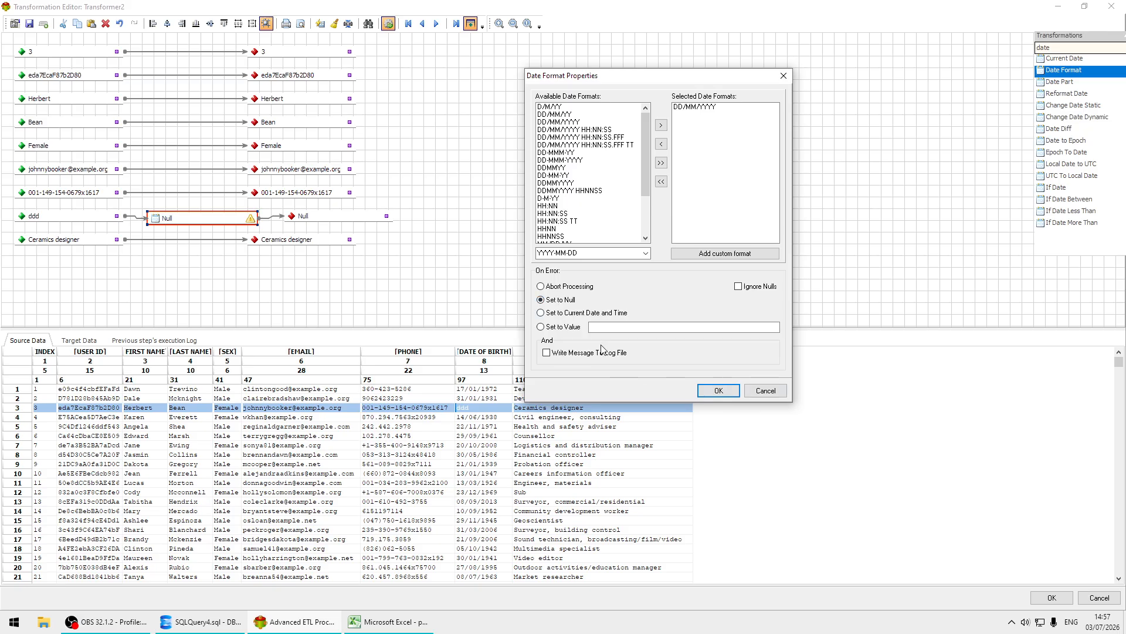
{"action": "left_click", "coordinate": [587, 313]}
{"action": "left_click", "coordinate": [718, 390]}
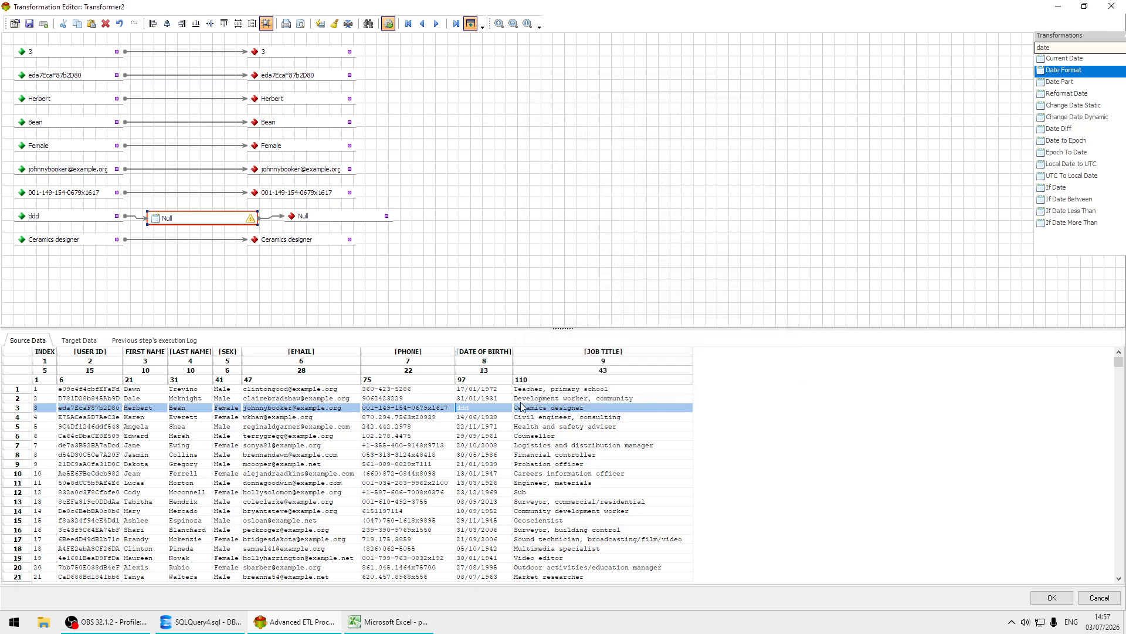
{"action": "left_click", "coordinate": [470, 417]}
{"action": "left_click", "coordinate": [478, 409]}
{"action": "left_click", "coordinate": [484, 398]}
{"action": "left_click", "coordinate": [476, 409]}
Set the Date Format's On Error option to Set to Current Date and Time, reprocess the data, and accept the Transformer's changes.
{"action": "double_click", "coordinate": [225, 221]}
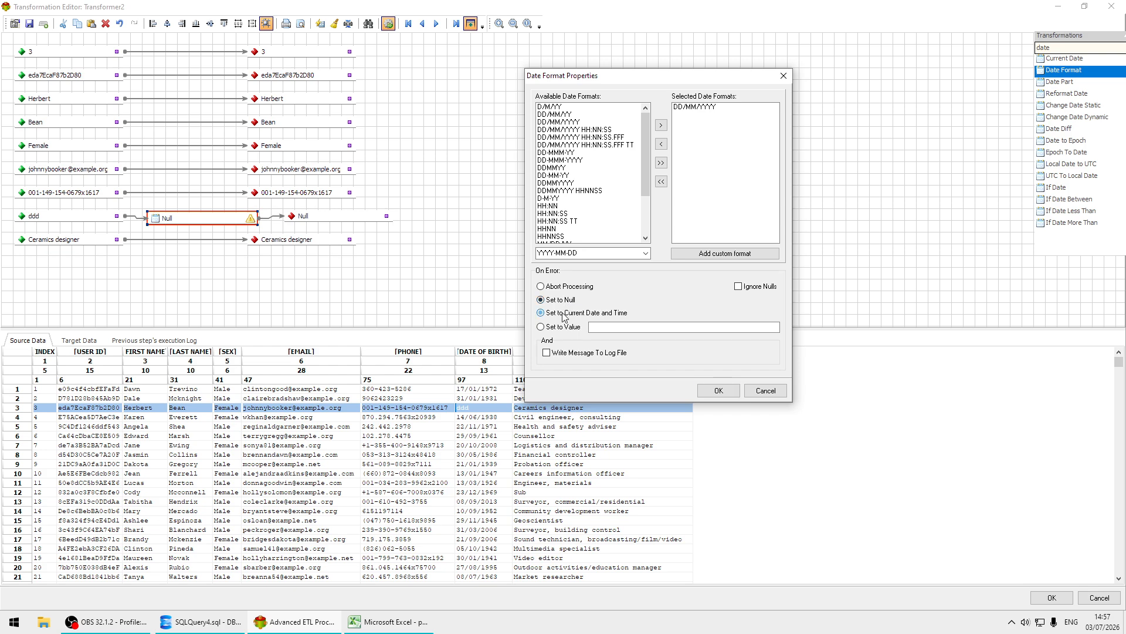
{"action": "left_click", "coordinate": [715, 392]}
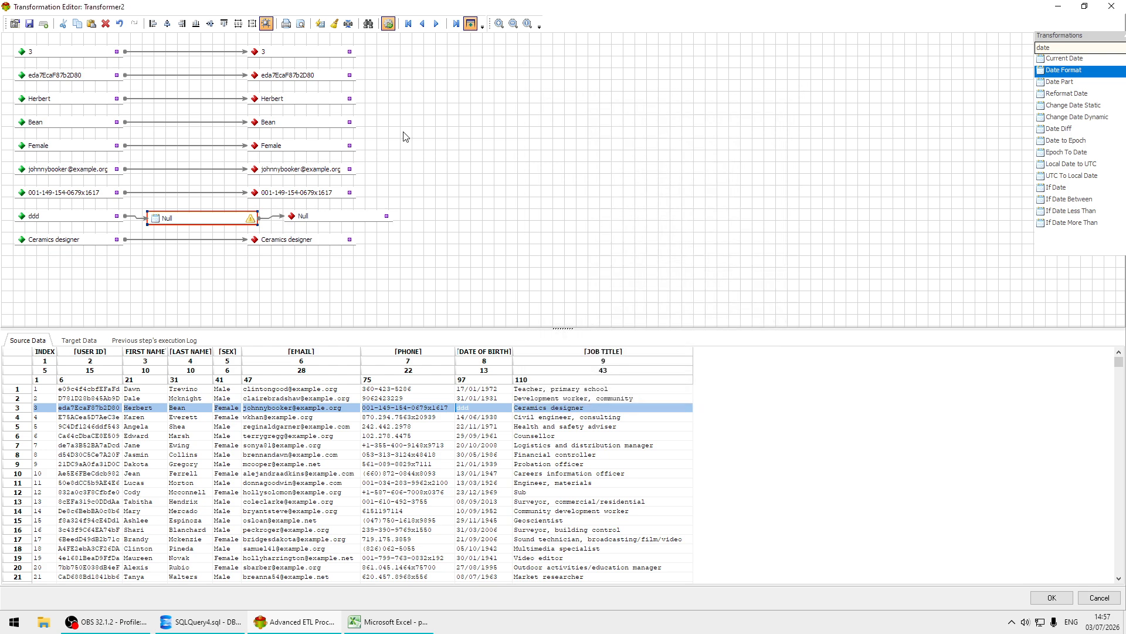
{"action": "left_click", "coordinate": [392, 25]}
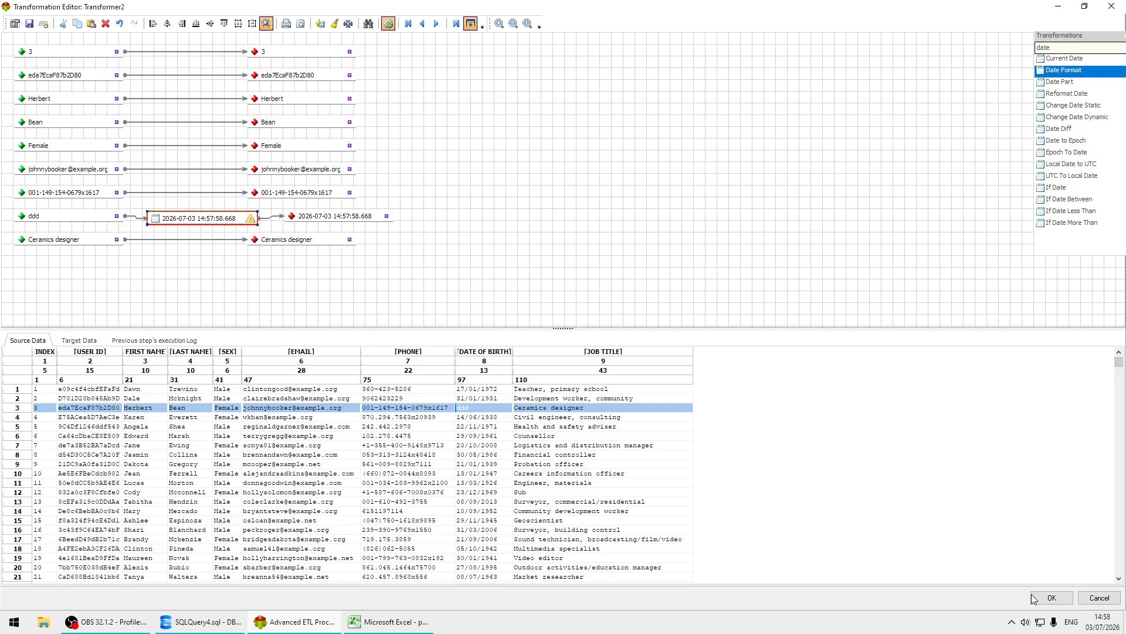
{"action": "left_click", "coordinate": [1052, 598]}
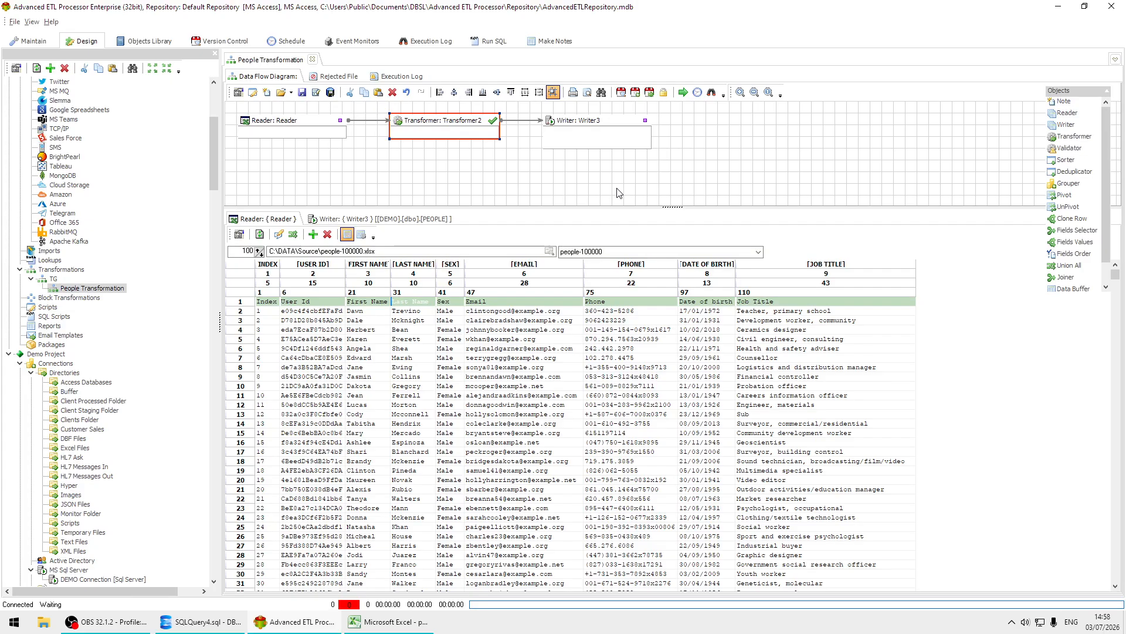
Move the Writer and Transformer closer to the Reader, run the People Transformation, and close its execution window.
{"action": "left_click_drag", "start_coordinate": [605, 128], "coordinate": [595, 125]}
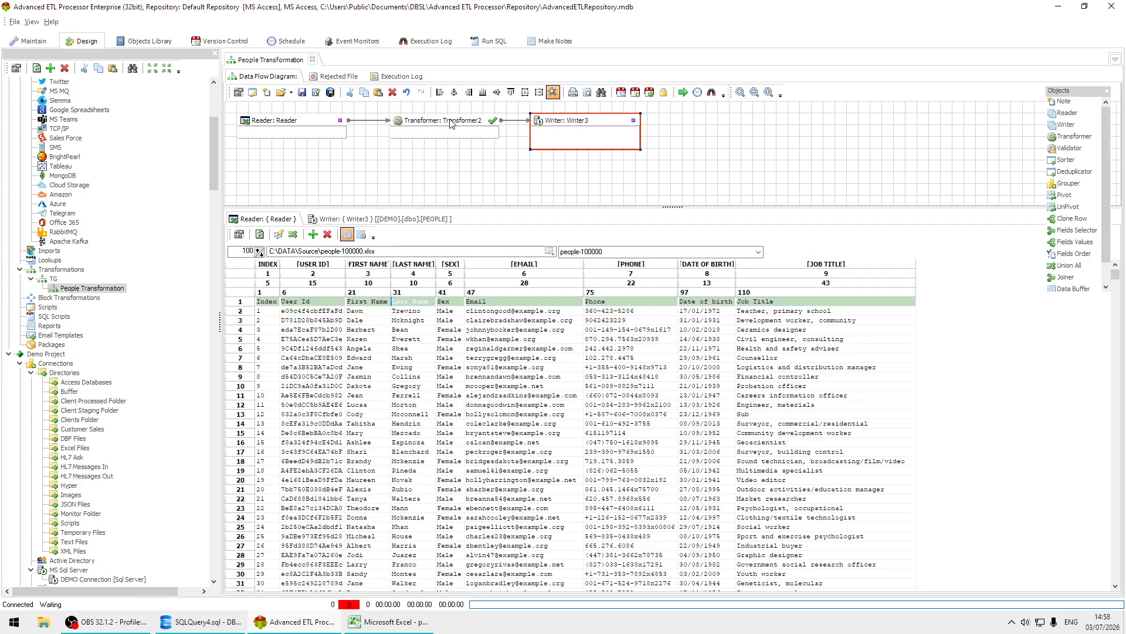
{"action": "left_click_drag", "start_coordinate": [450, 120], "coordinate": [438, 120]}
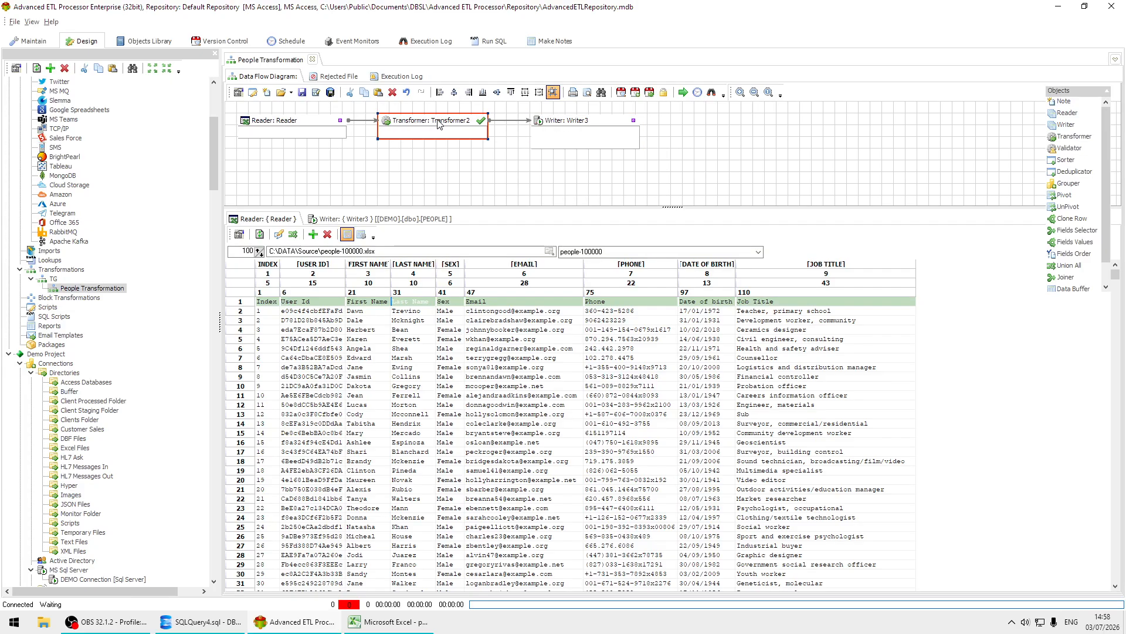
{"action": "left_click", "coordinate": [684, 93]}
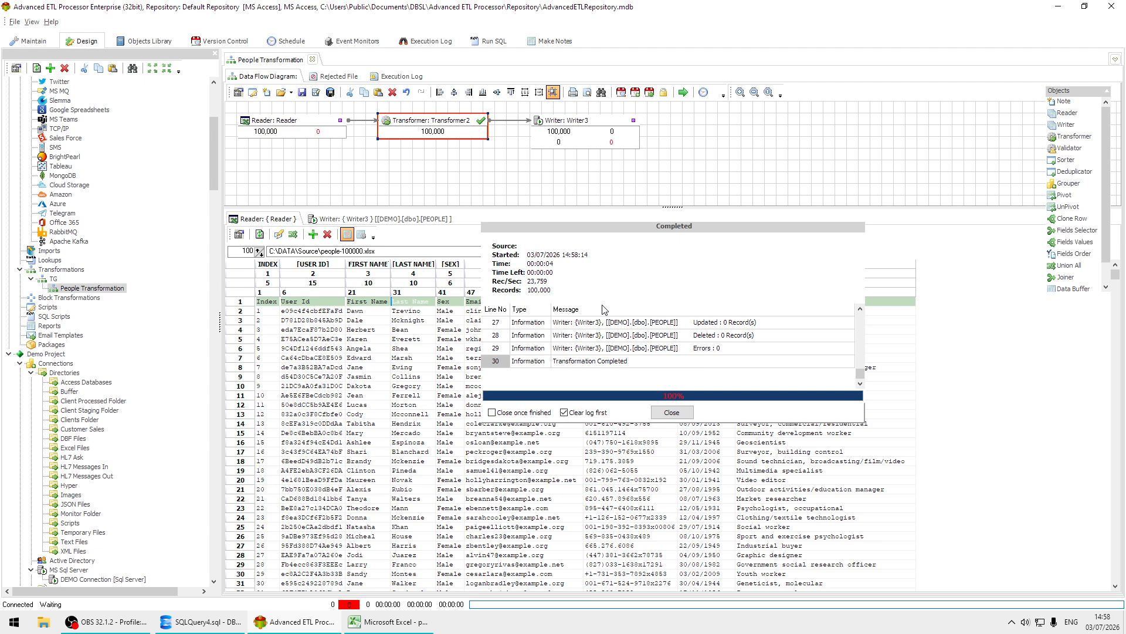
{"action": "left_click", "coordinate": [672, 412]}
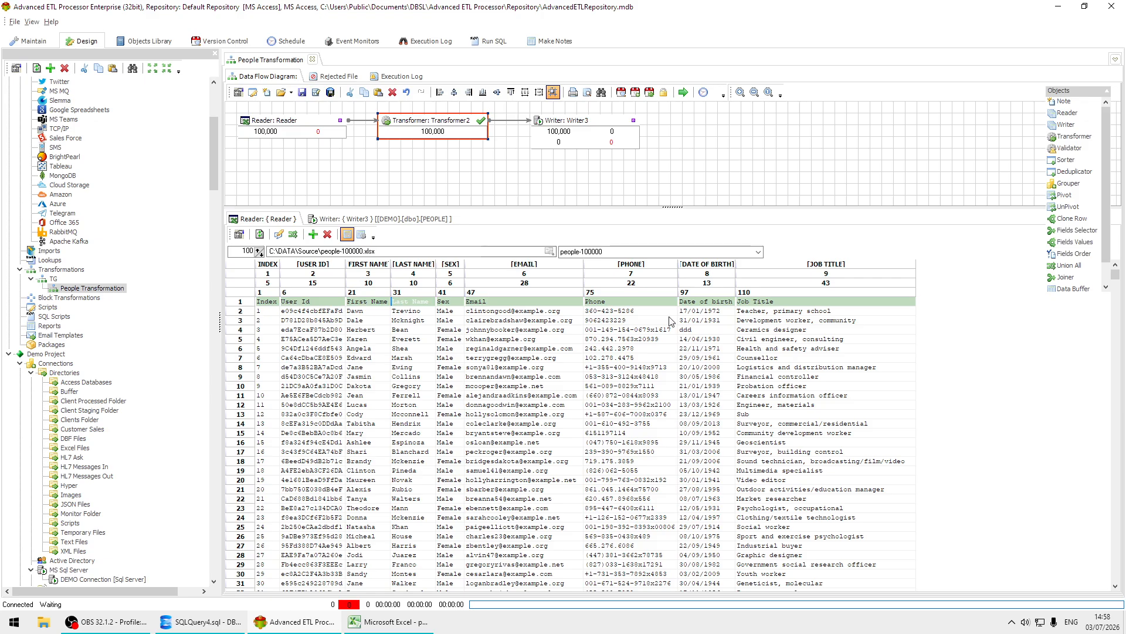
Review the Writer's connection type and target settings.
{"action": "double_click", "coordinate": [589, 123]}
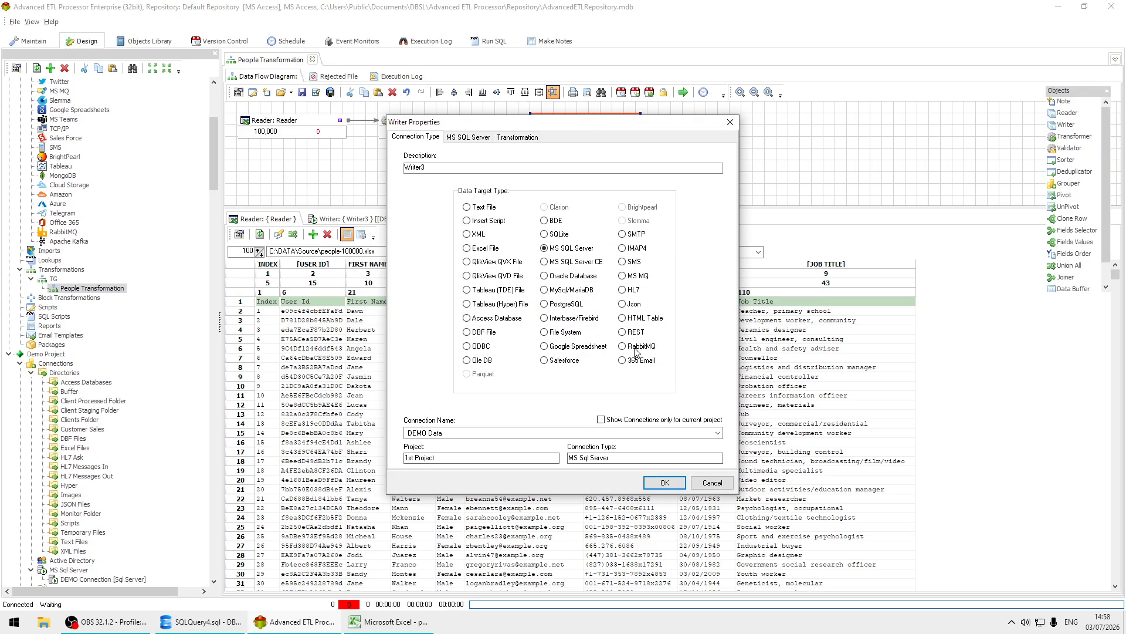
{"action": "left_click", "coordinate": [663, 482]}
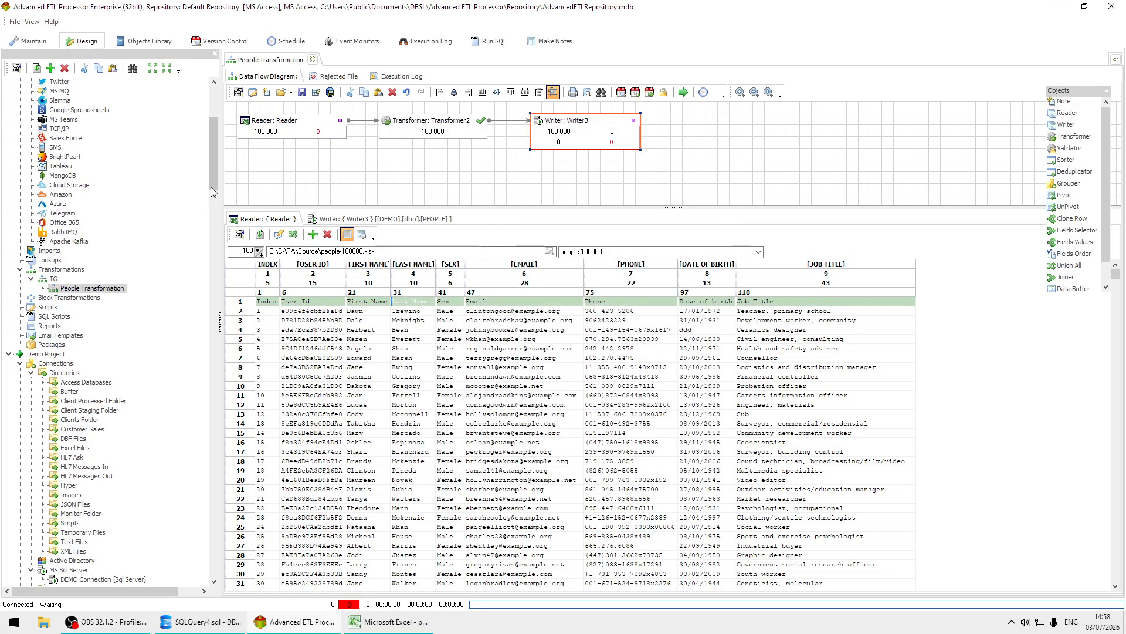
Open the 1030 Check Date package from the 01 Examples group to view its workflow.
{"action": "left_click_drag", "start_coordinate": [212, 175], "coordinate": [201, 486]}
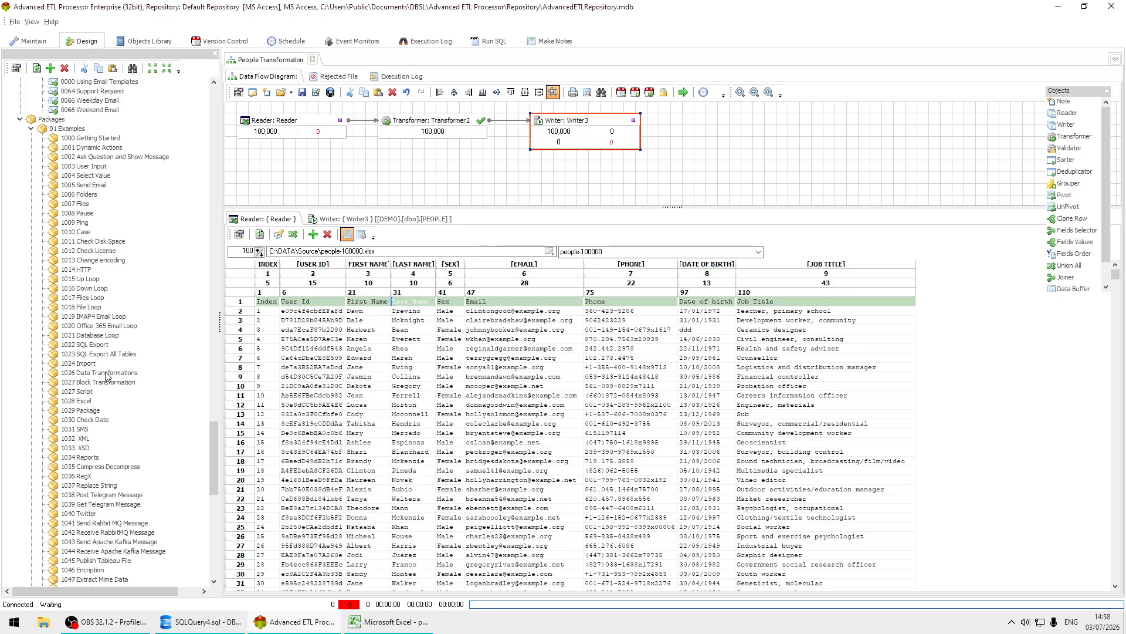
{"action": "double_click", "coordinate": [92, 421]}
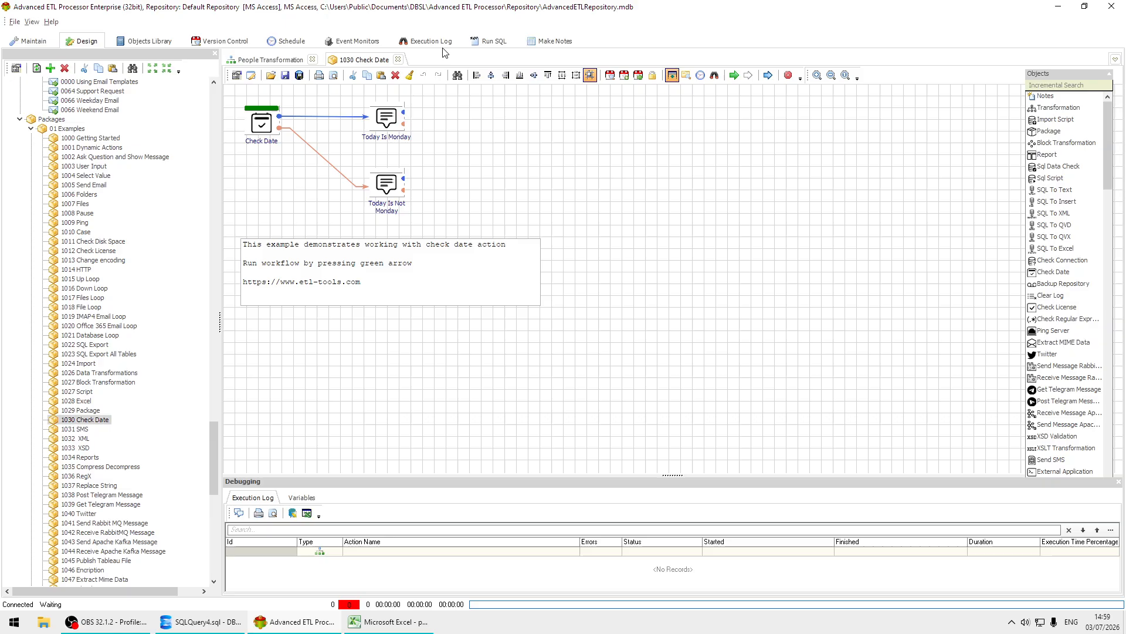
{"action": "left_click", "coordinate": [568, 625]}
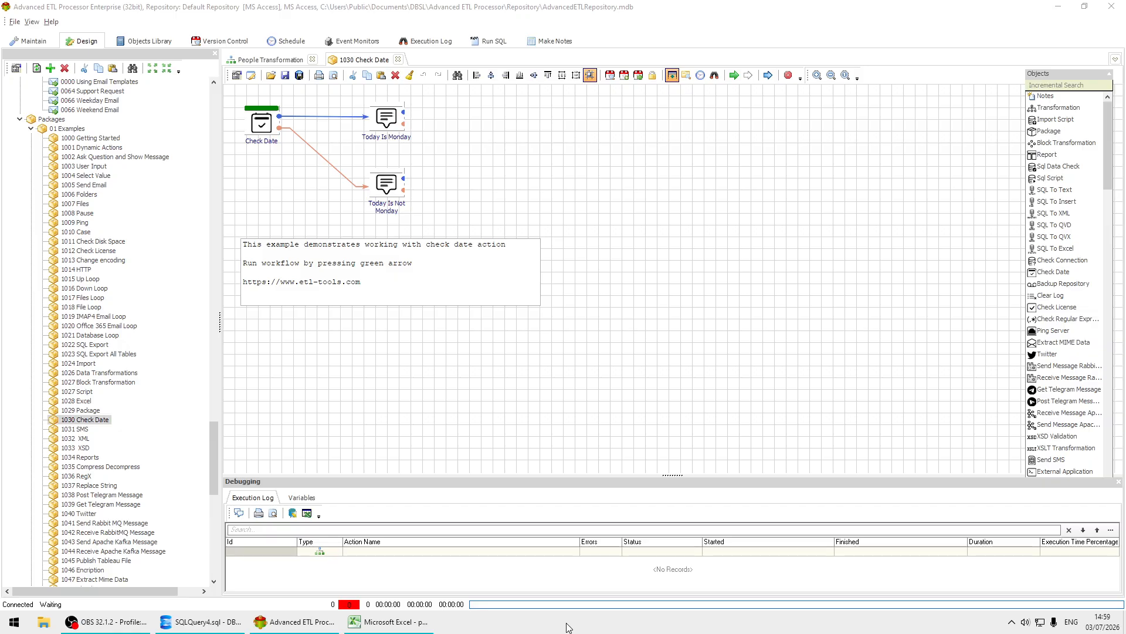